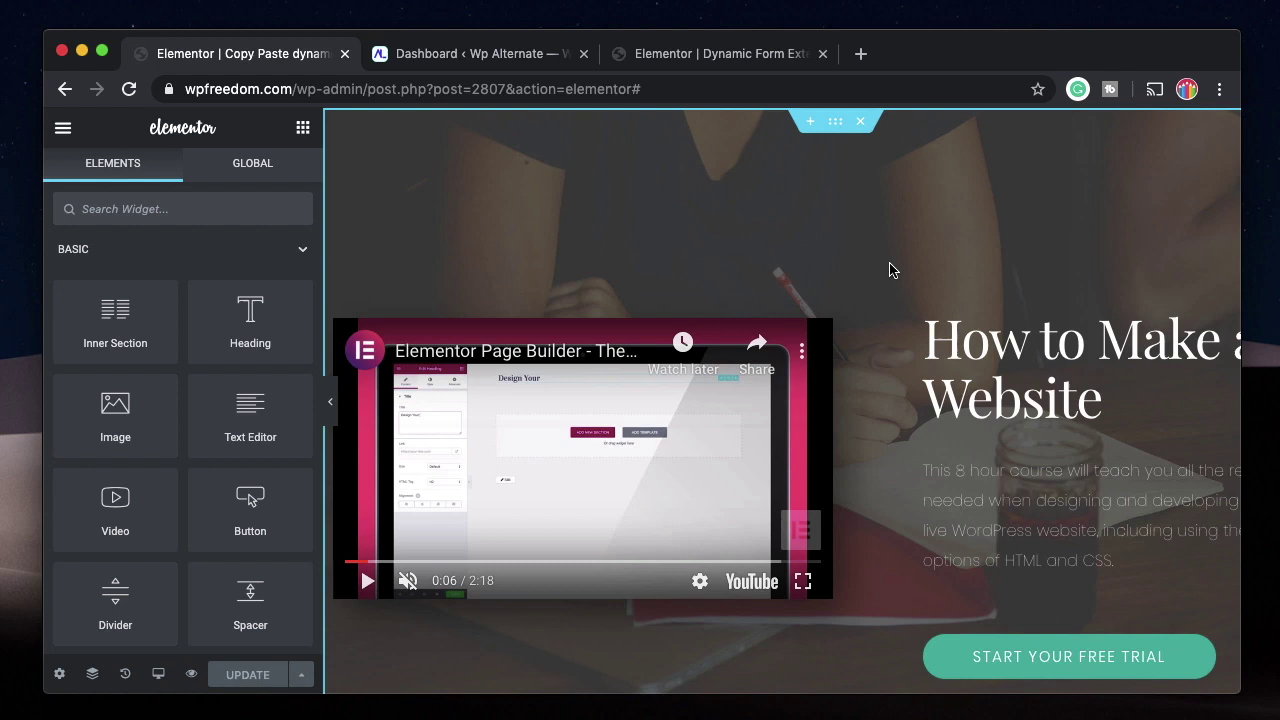
click(834, 122)
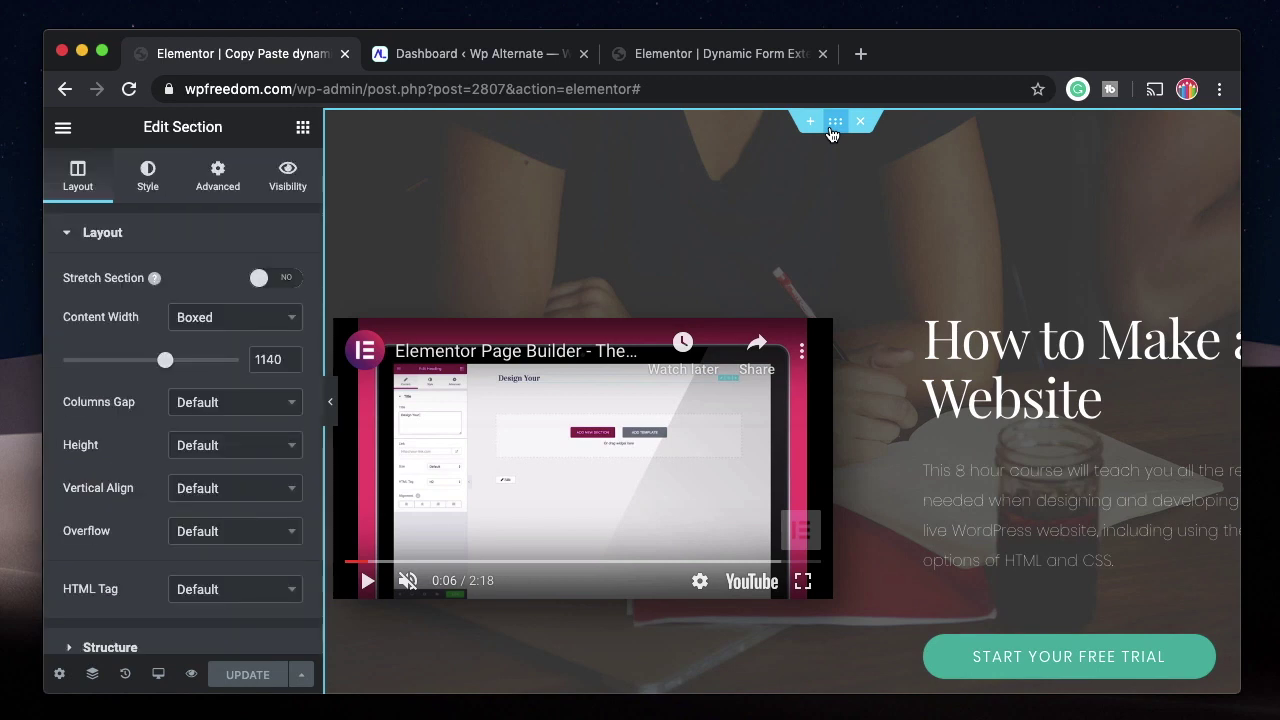
click(720, 53)
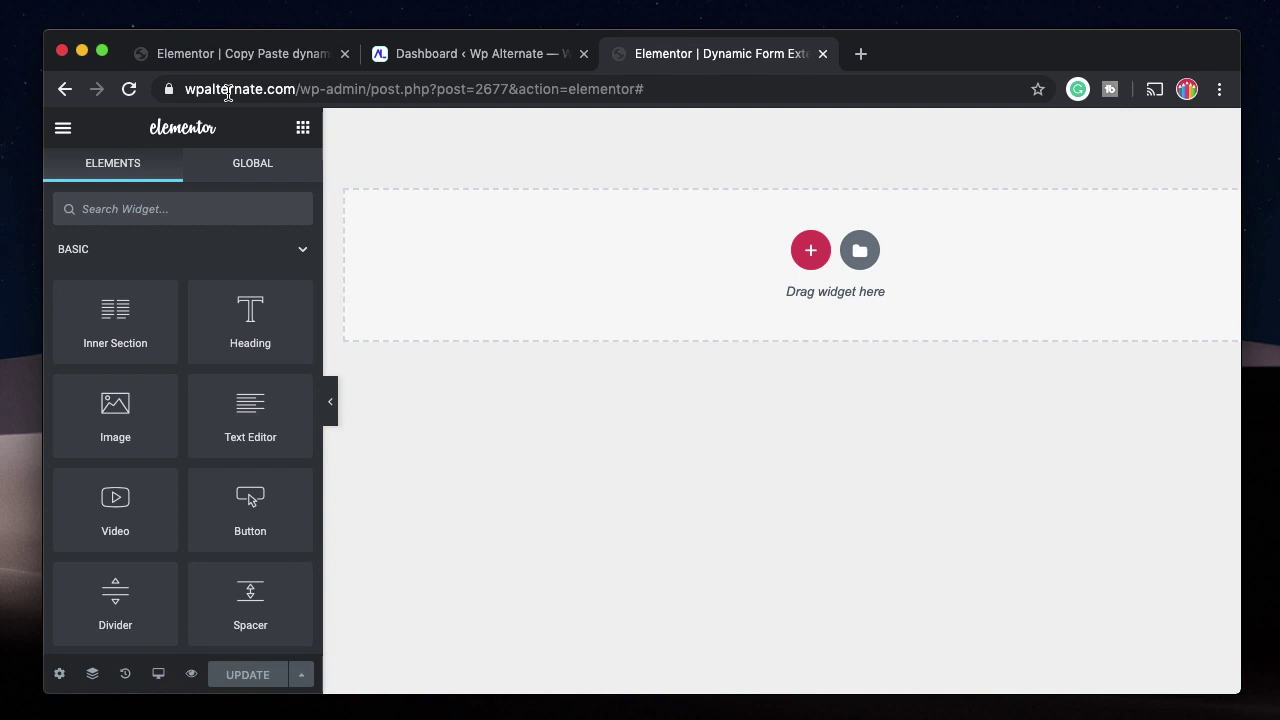
click(258, 58)
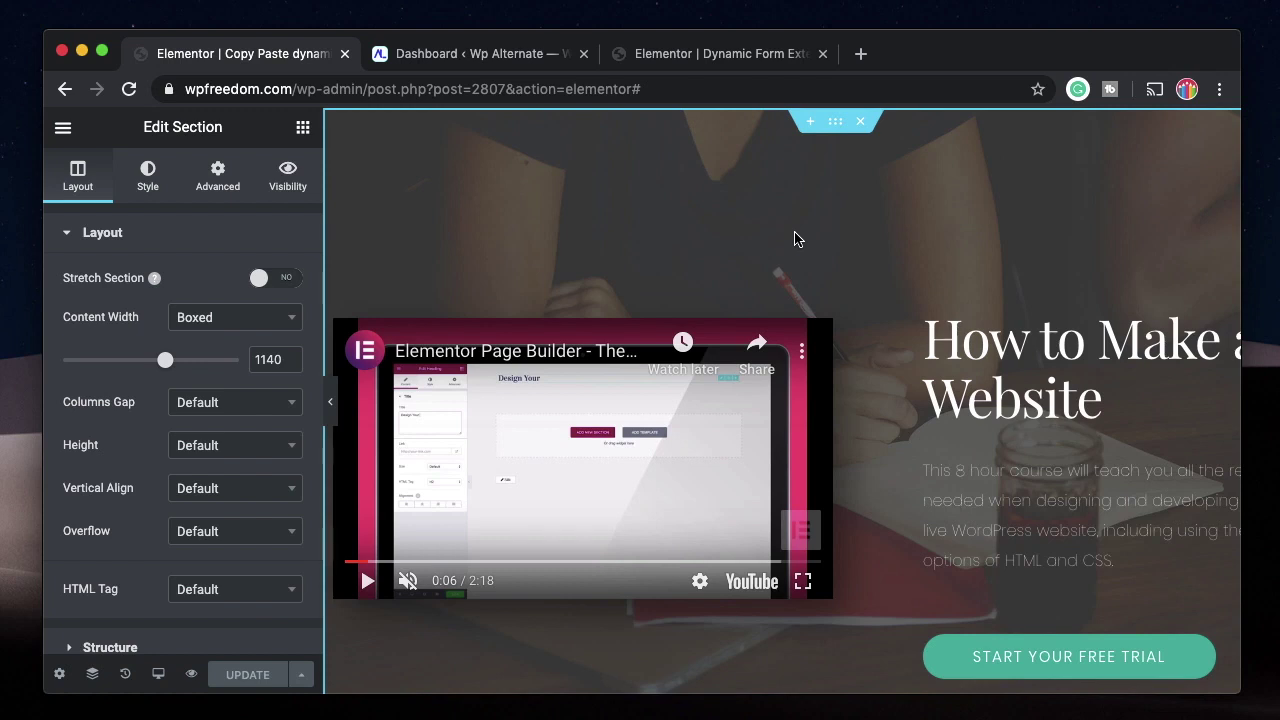
Step: Copy All Content of the wpfreedom page from the empty bottom section's context menu
scroll(600, 390, down, 15)
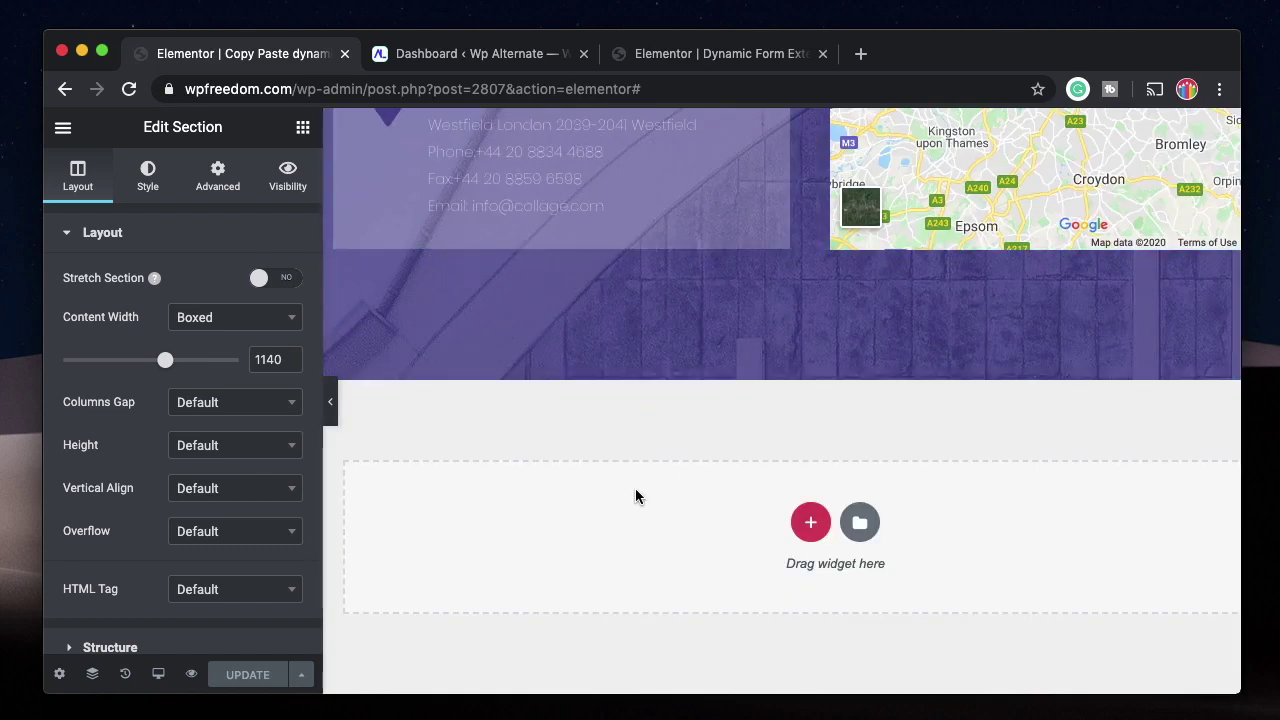
right_click(609, 513)
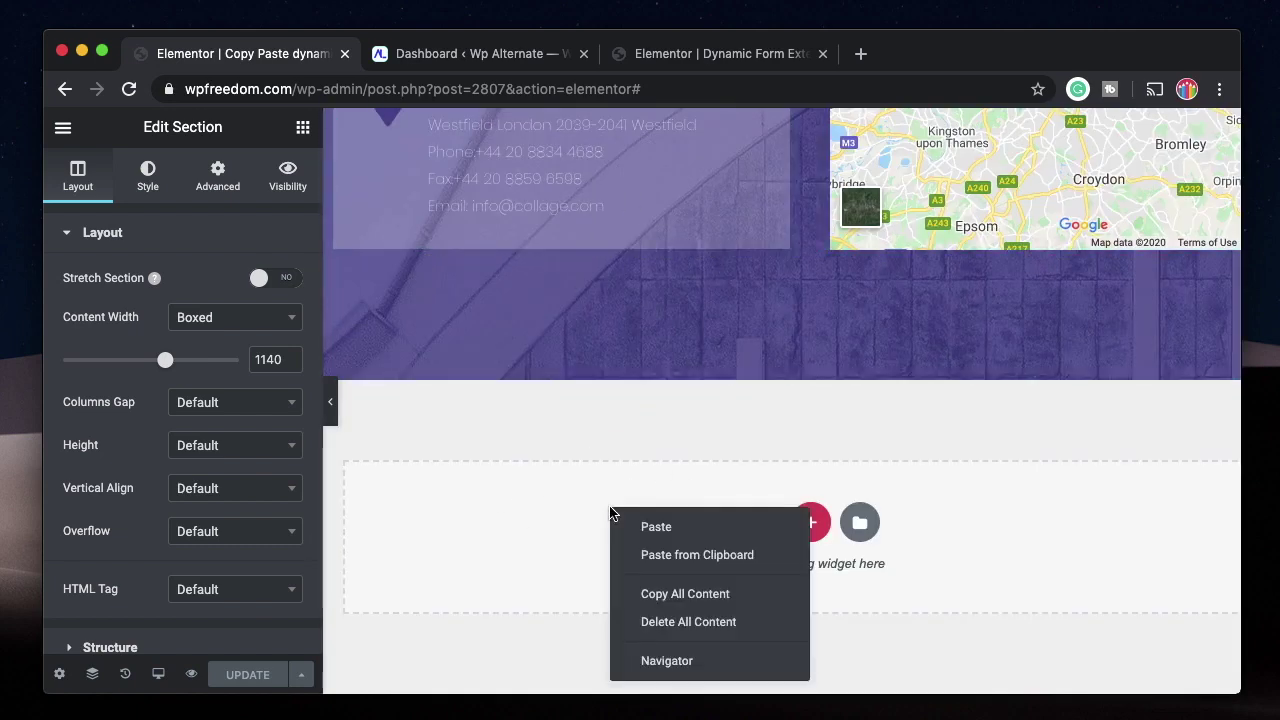
click(374, 423)
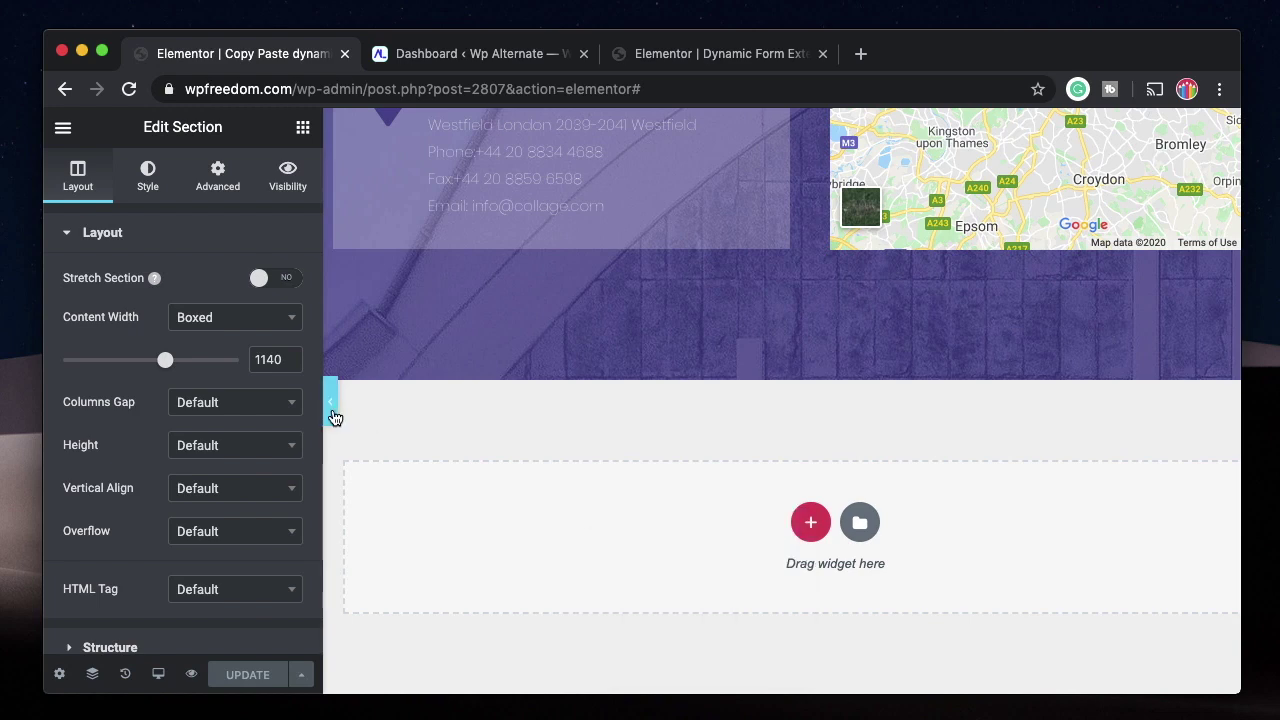
click(333, 412)
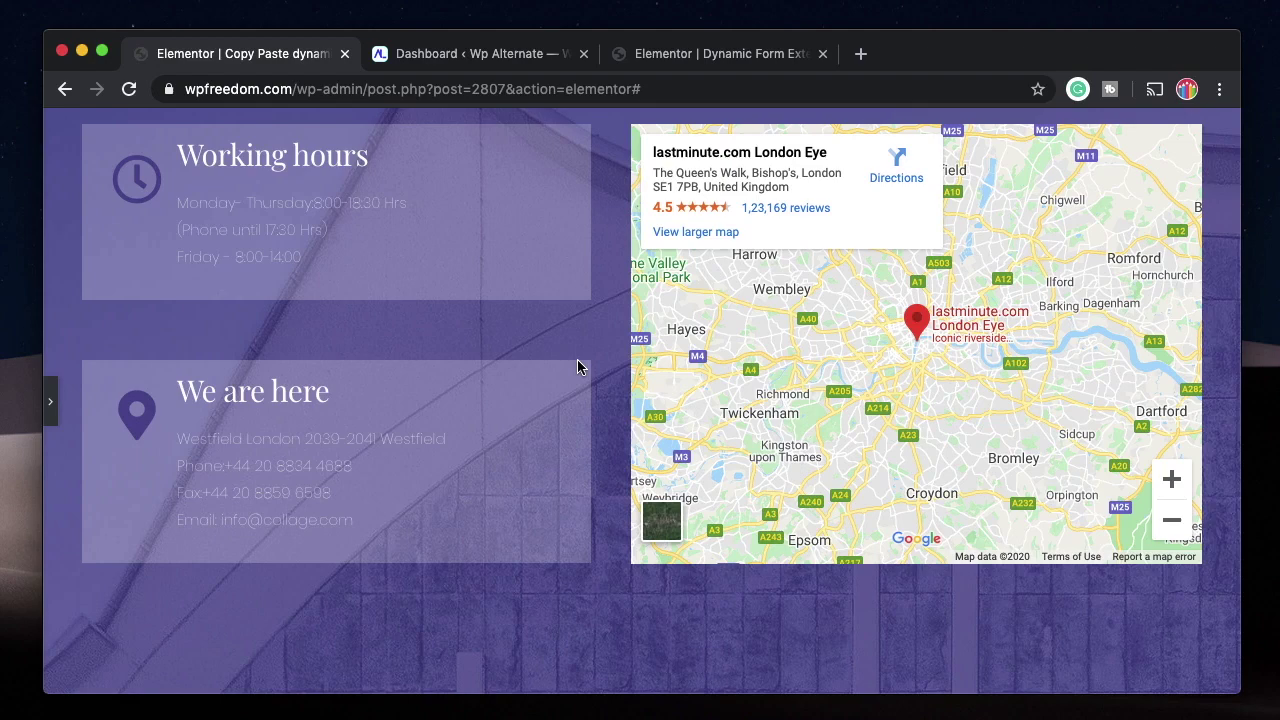
click(50, 400)
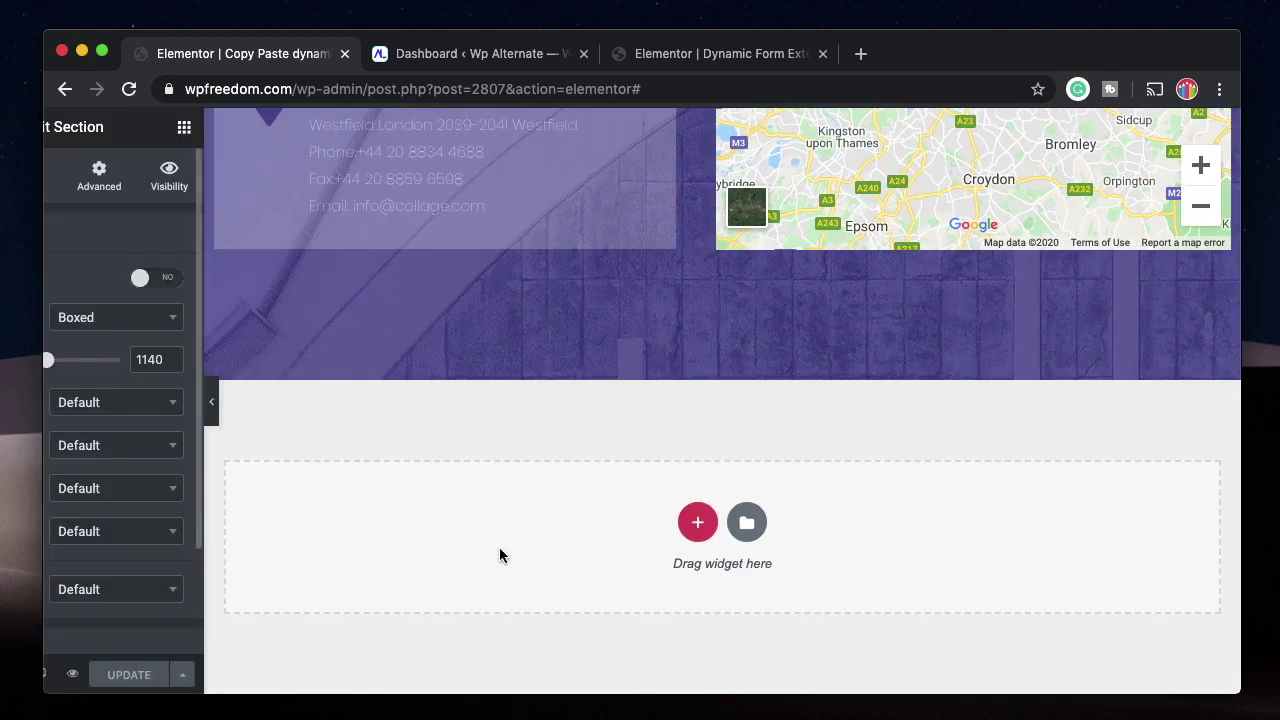
right_click(499, 547)
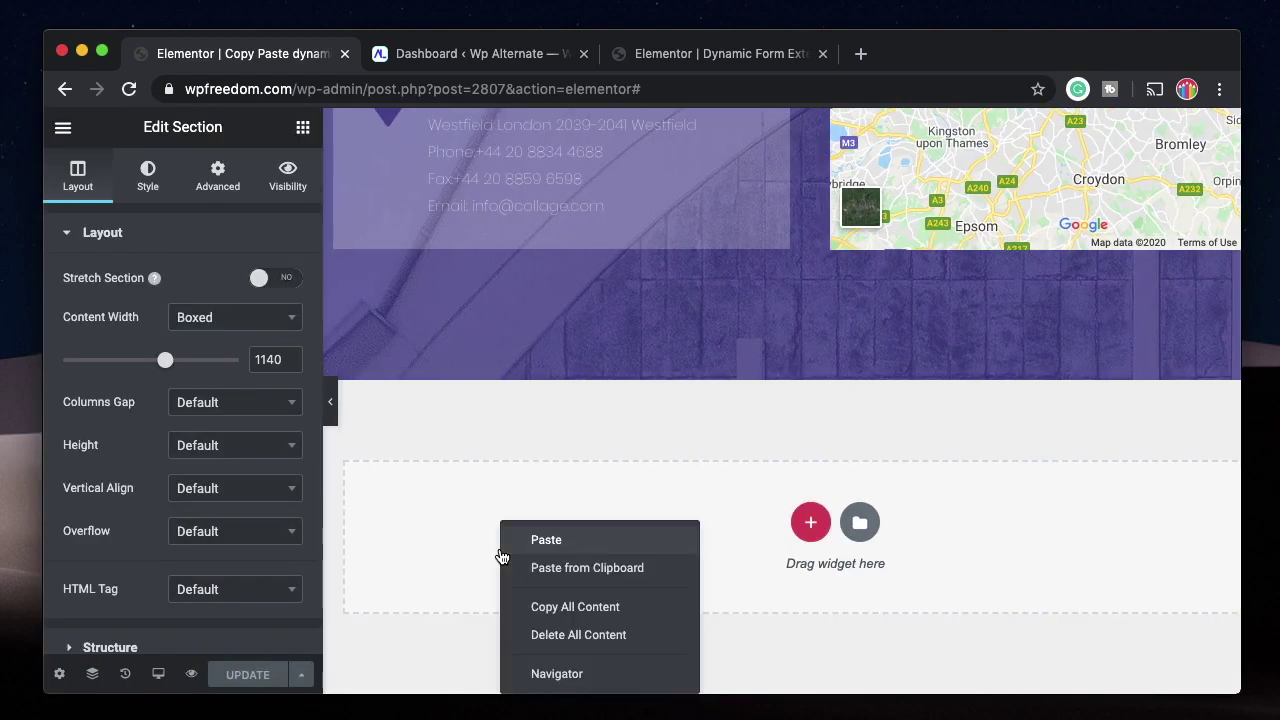
click(422, 477)
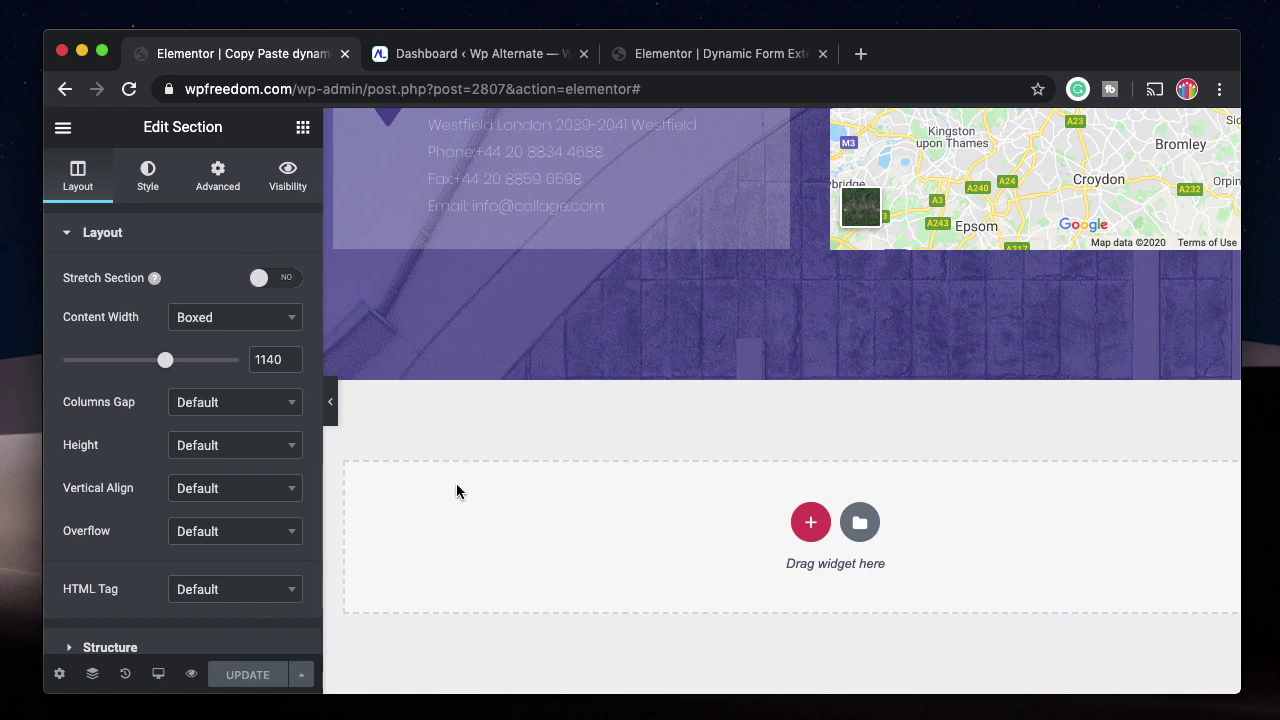
right_click(456, 490)
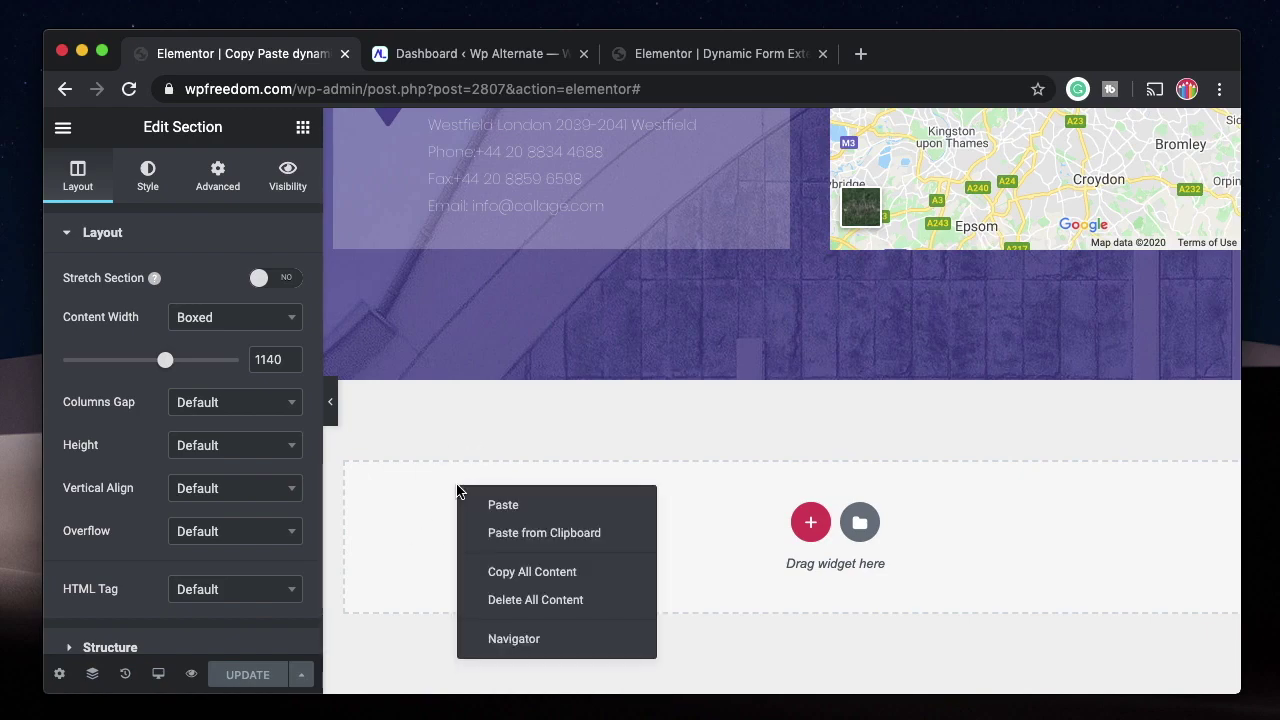
click(517, 573)
scroll(628, 400, up, 5)
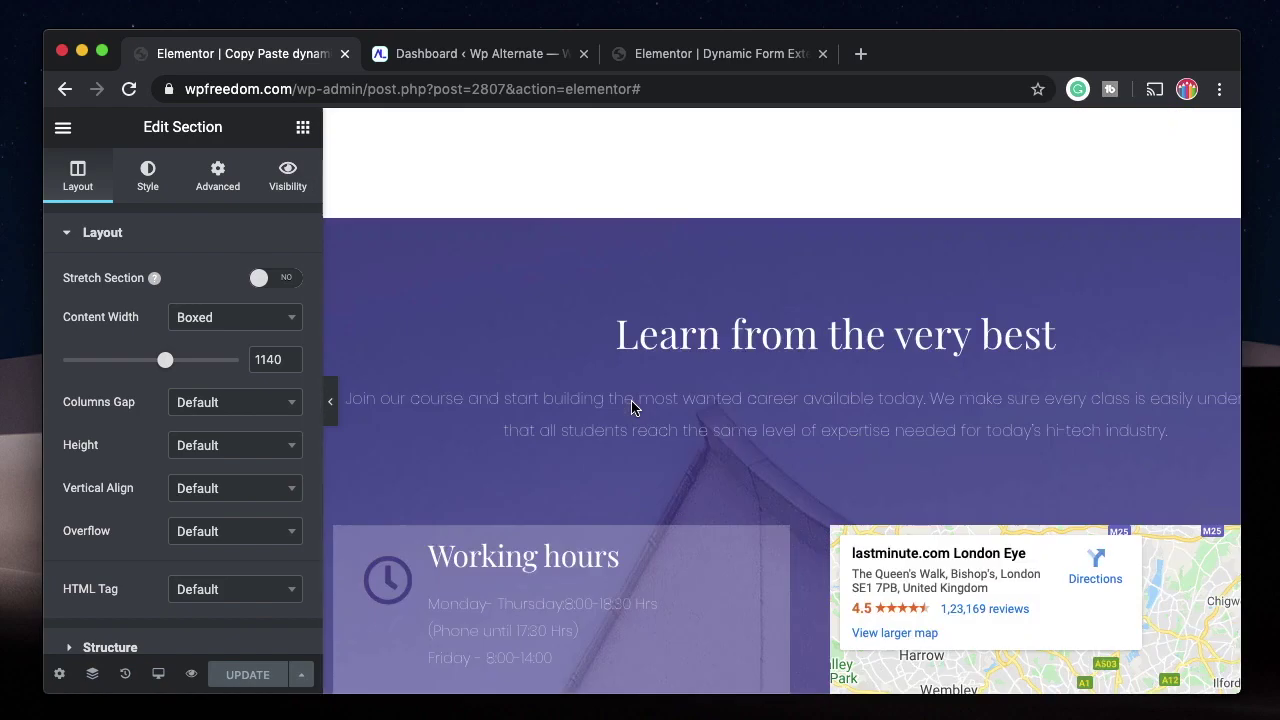
scroll(630, 405, up, 10)
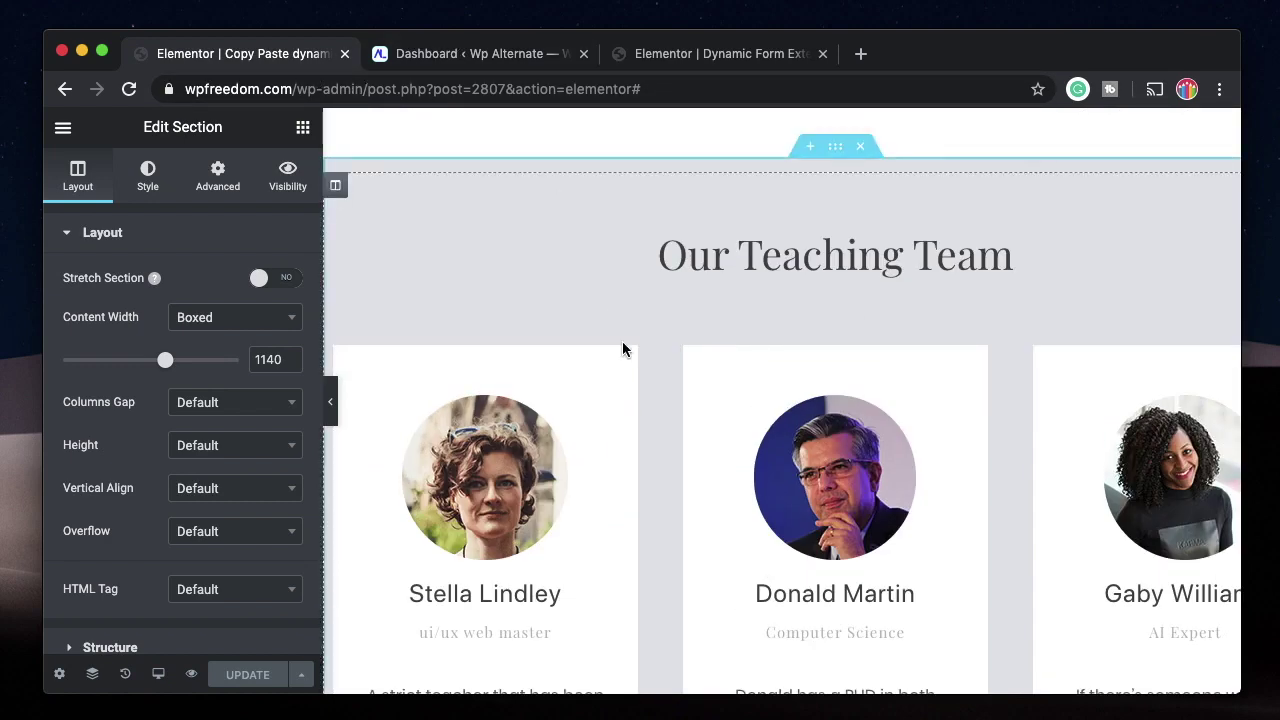
Step: Paste the copied content into the empty wpalternate page, allowing the site clipboard access
click(709, 54)
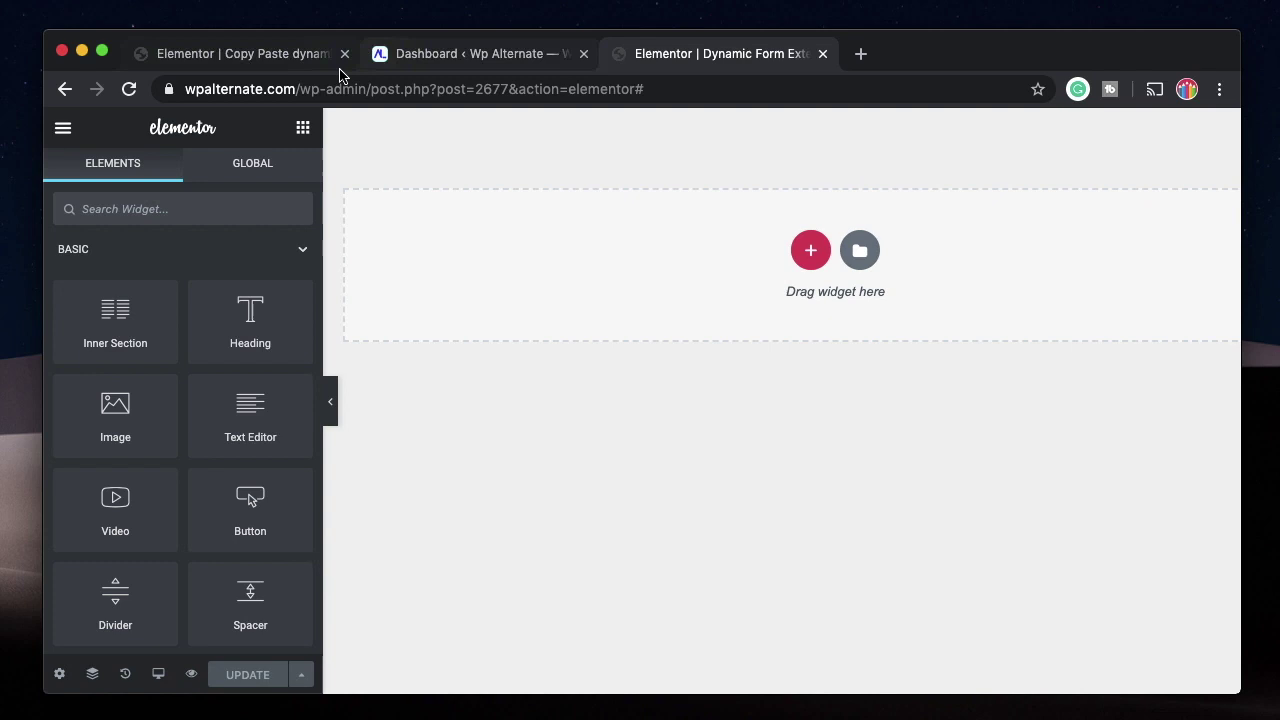
right_click(499, 256)
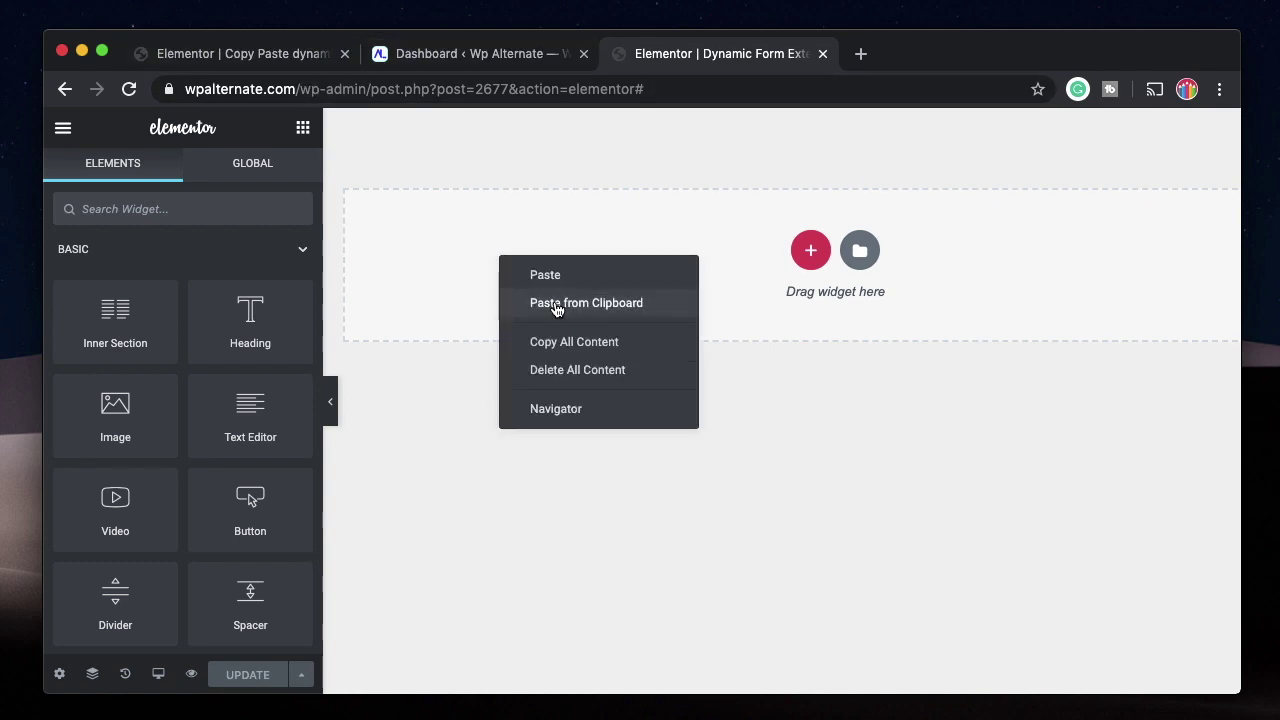
click(556, 305)
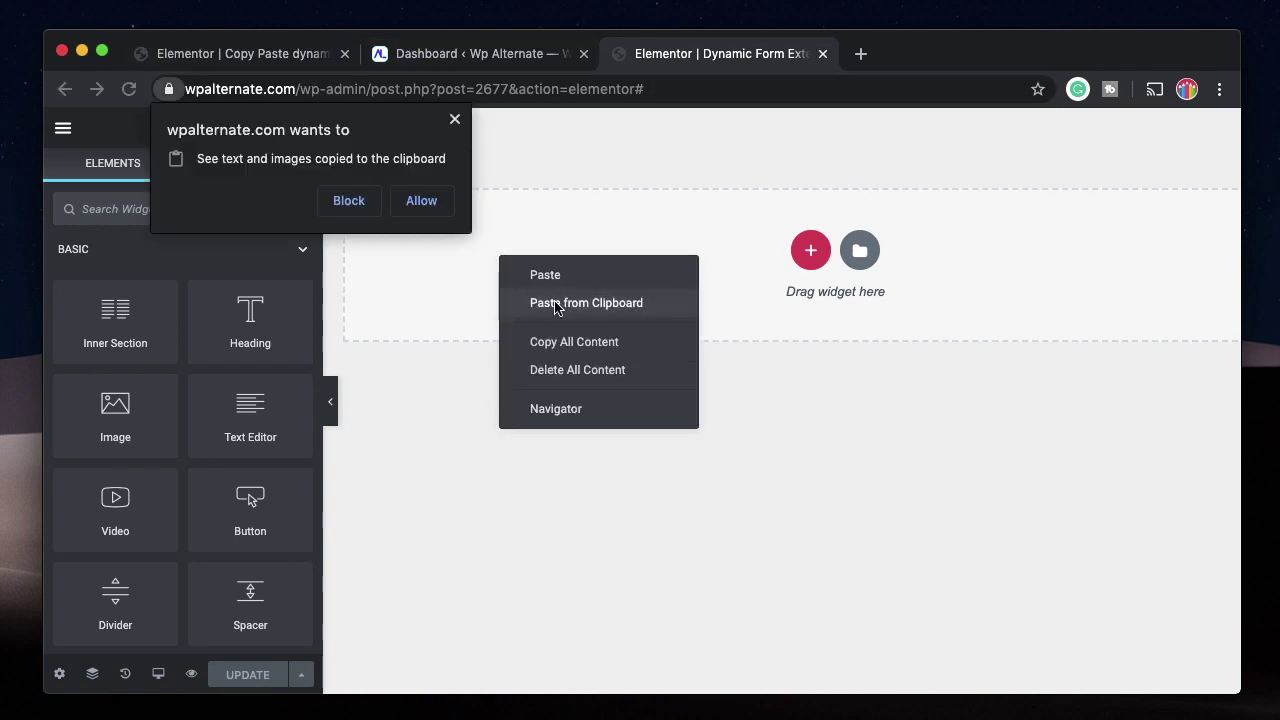
click(416, 203)
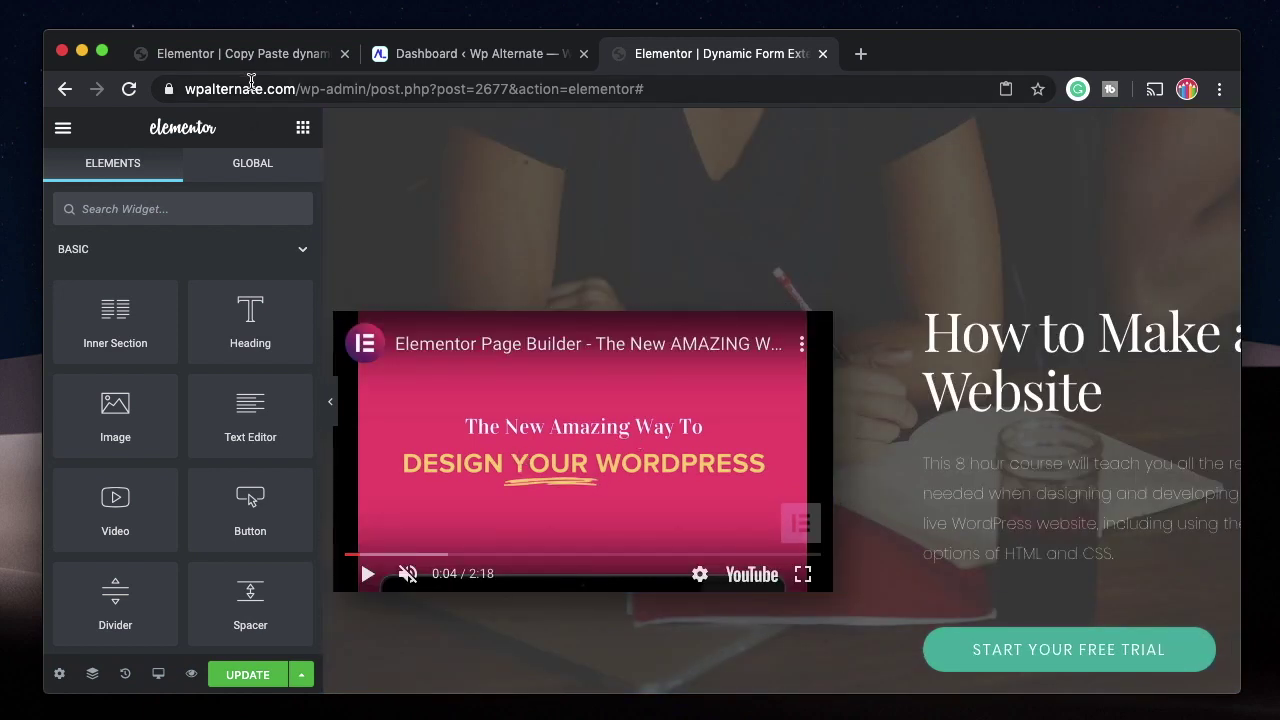
Step: Compare with the wpfreedom source page, then review wpalternate's clipboard permission
click(244, 62)
click(650, 58)
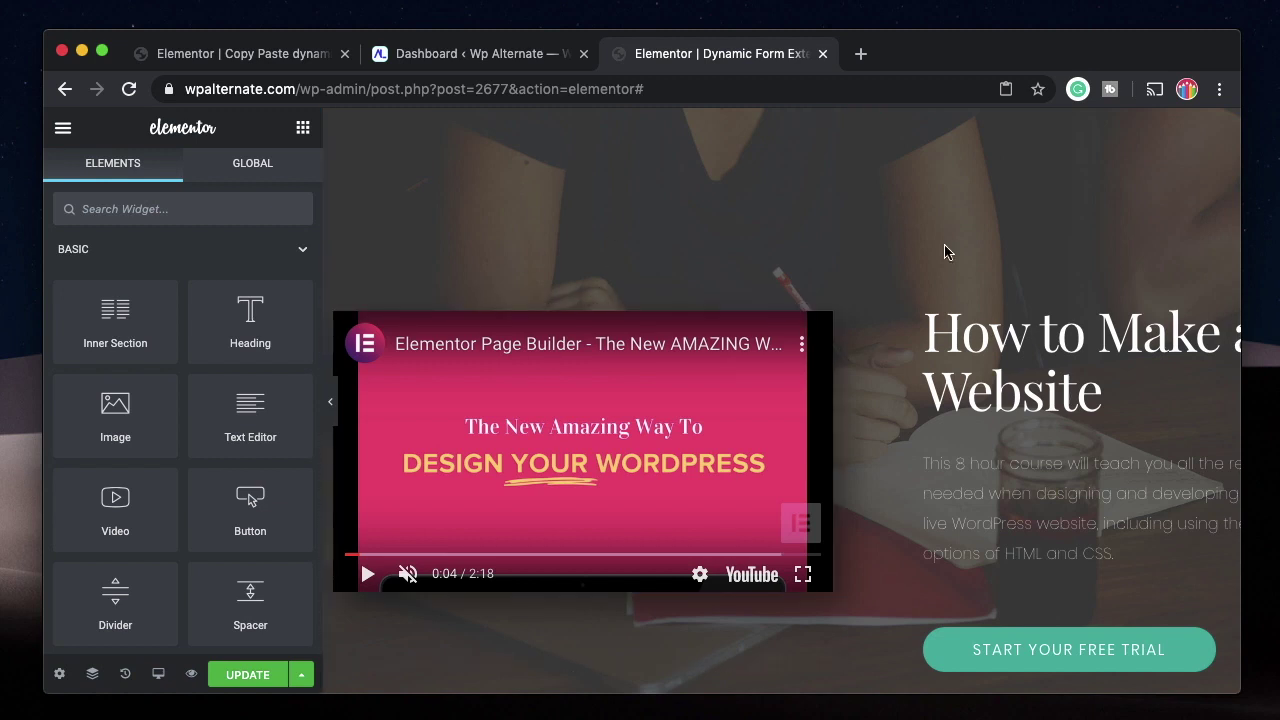
click(1006, 90)
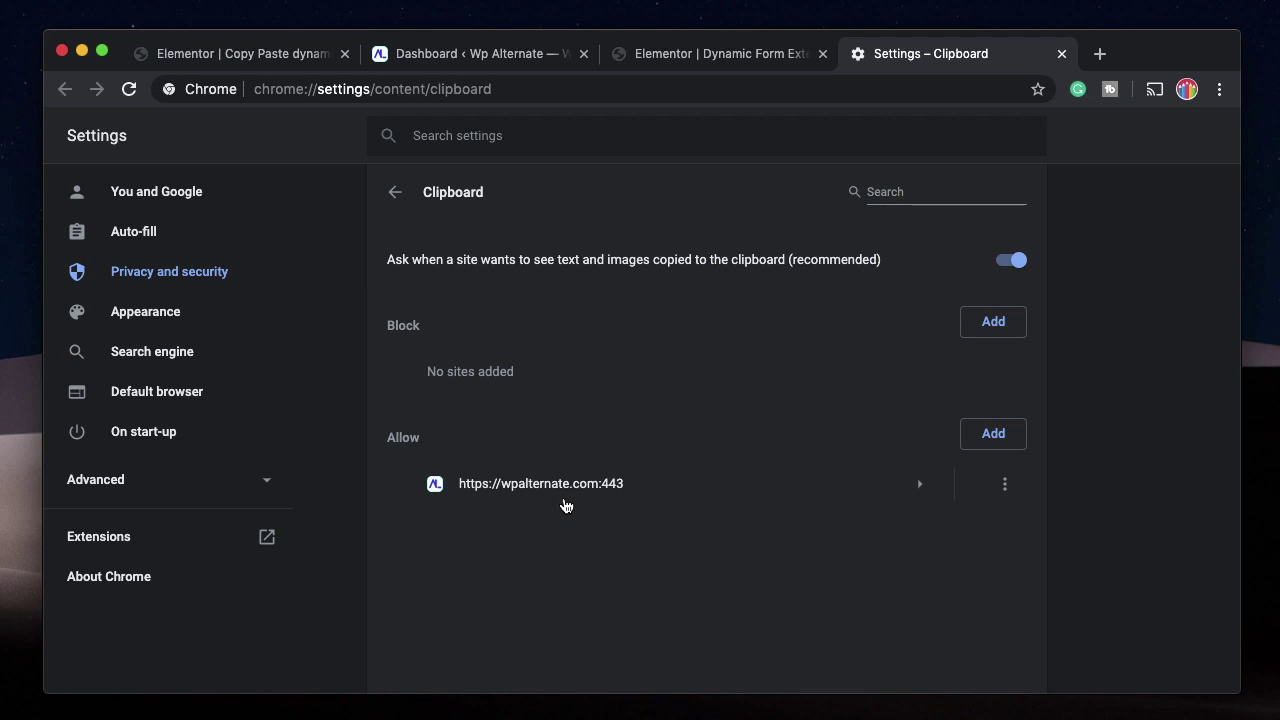
Step: Close the Clipboard settings tab to return to the wpalternate editor
click(1062, 54)
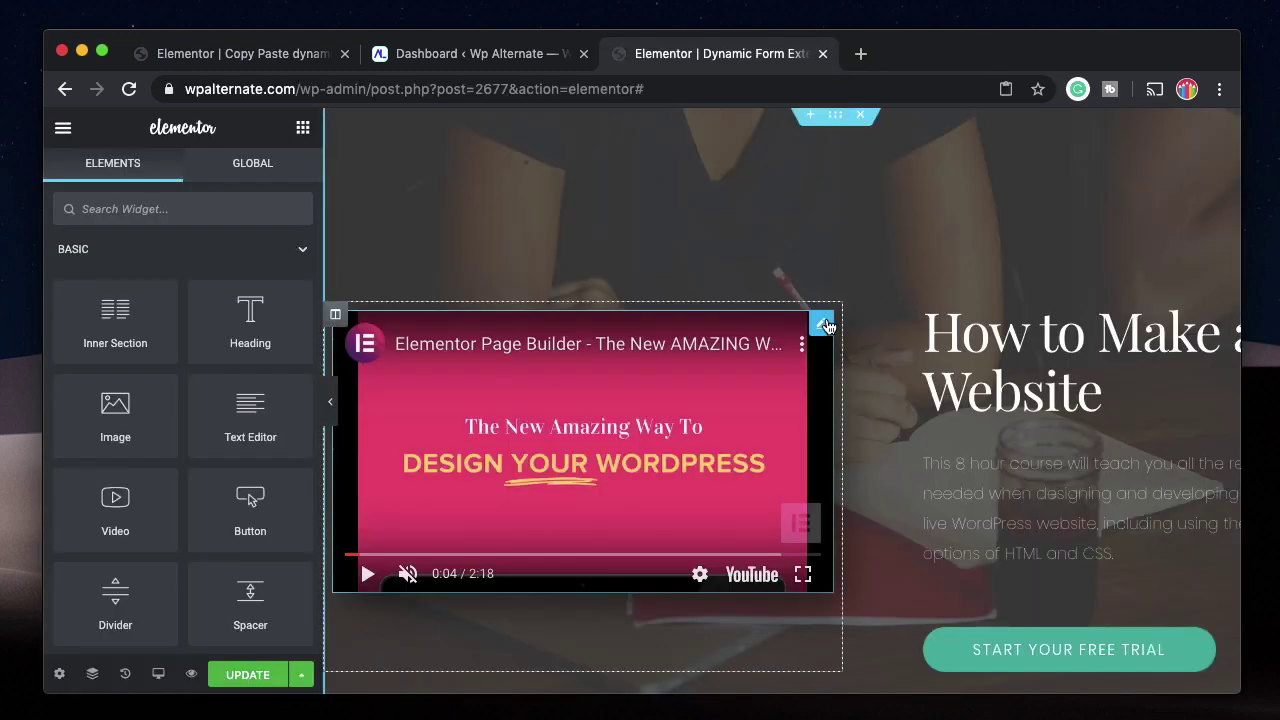
Step: Delete the pasted video and add an Image widget showing the colourful church photo
right_click(827, 326)
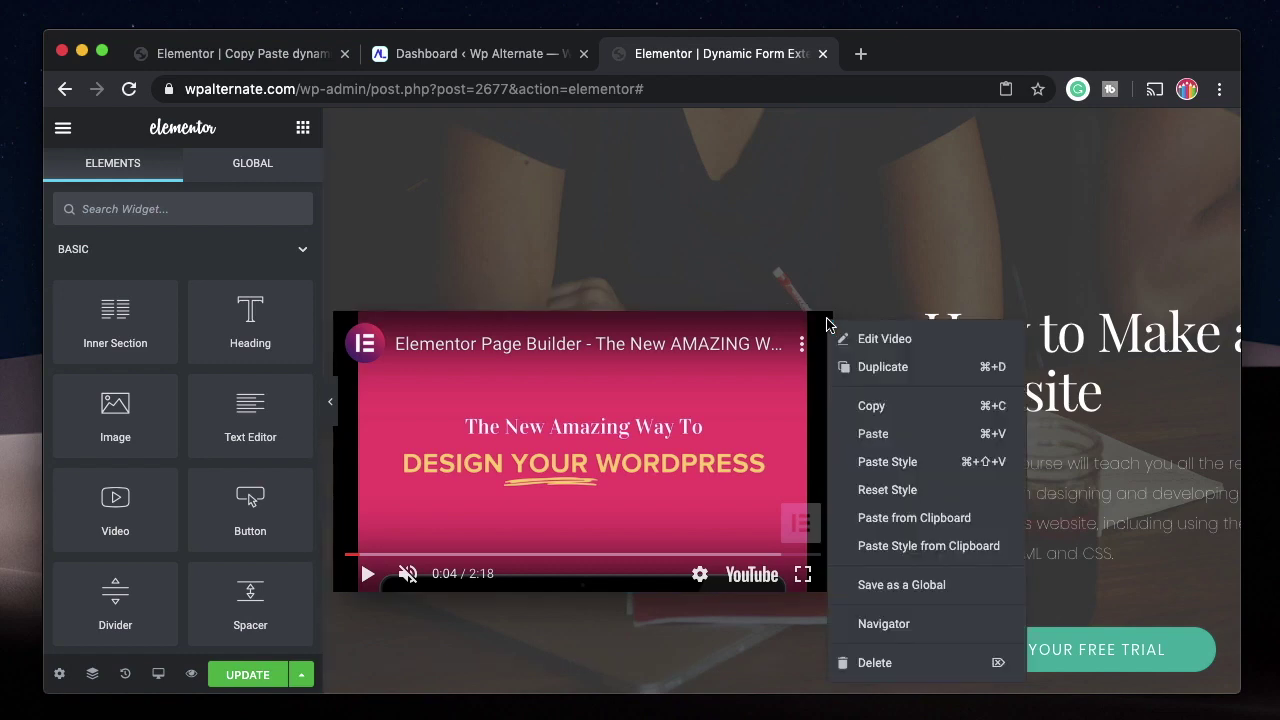
click(897, 664)
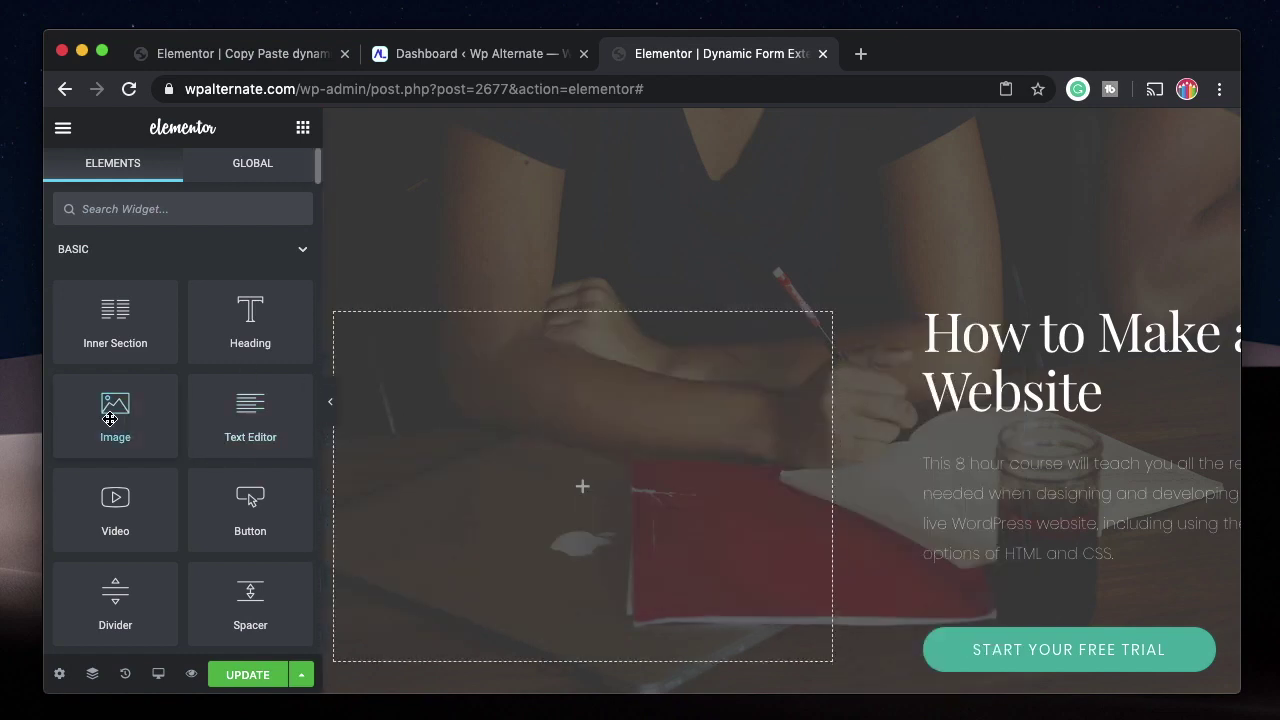
drag(115, 408, 580, 480)
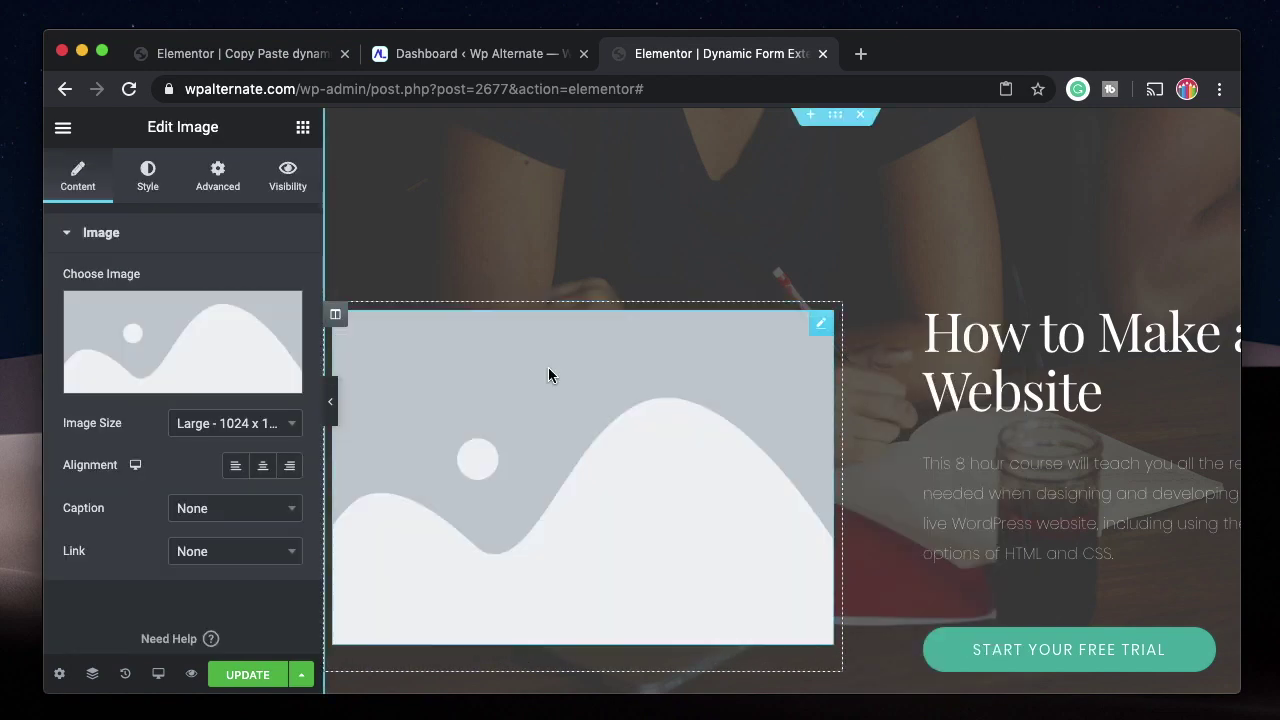
click(251, 354)
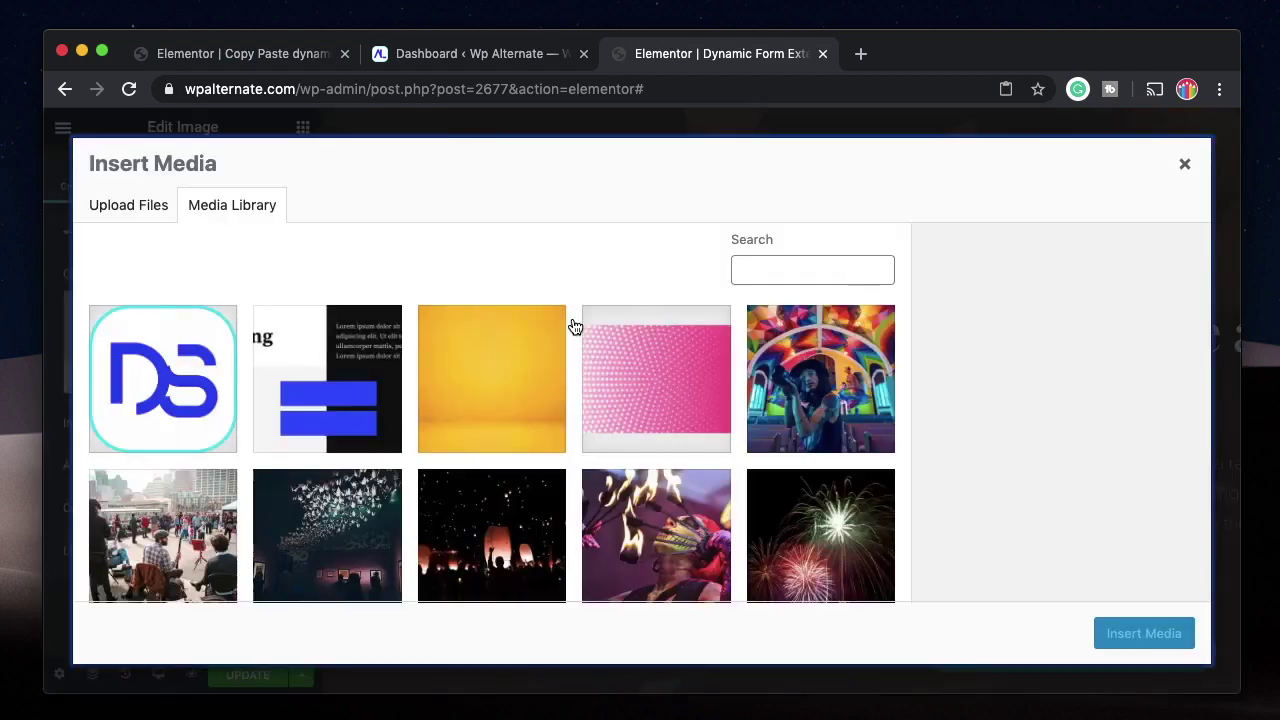
click(791, 377)
click(1170, 647)
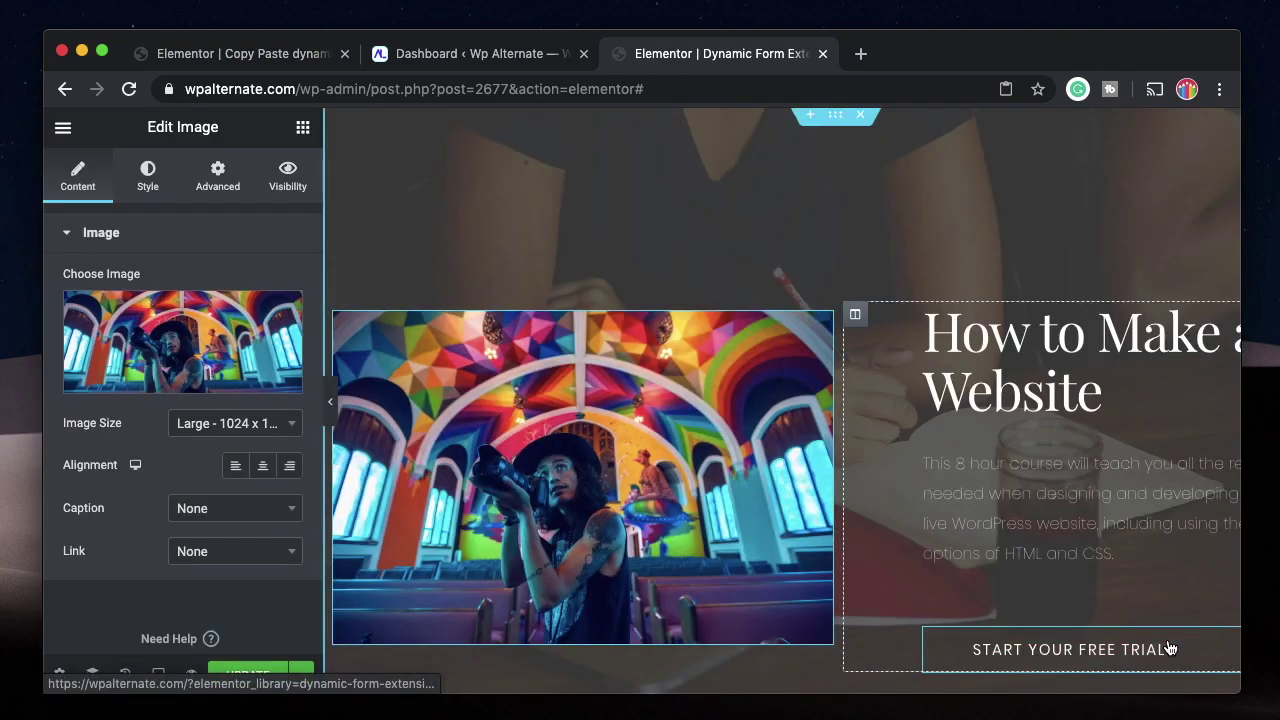
Step: Copy the wpalternate hero section containing the new church photo
click(829, 122)
right_click(830, 120)
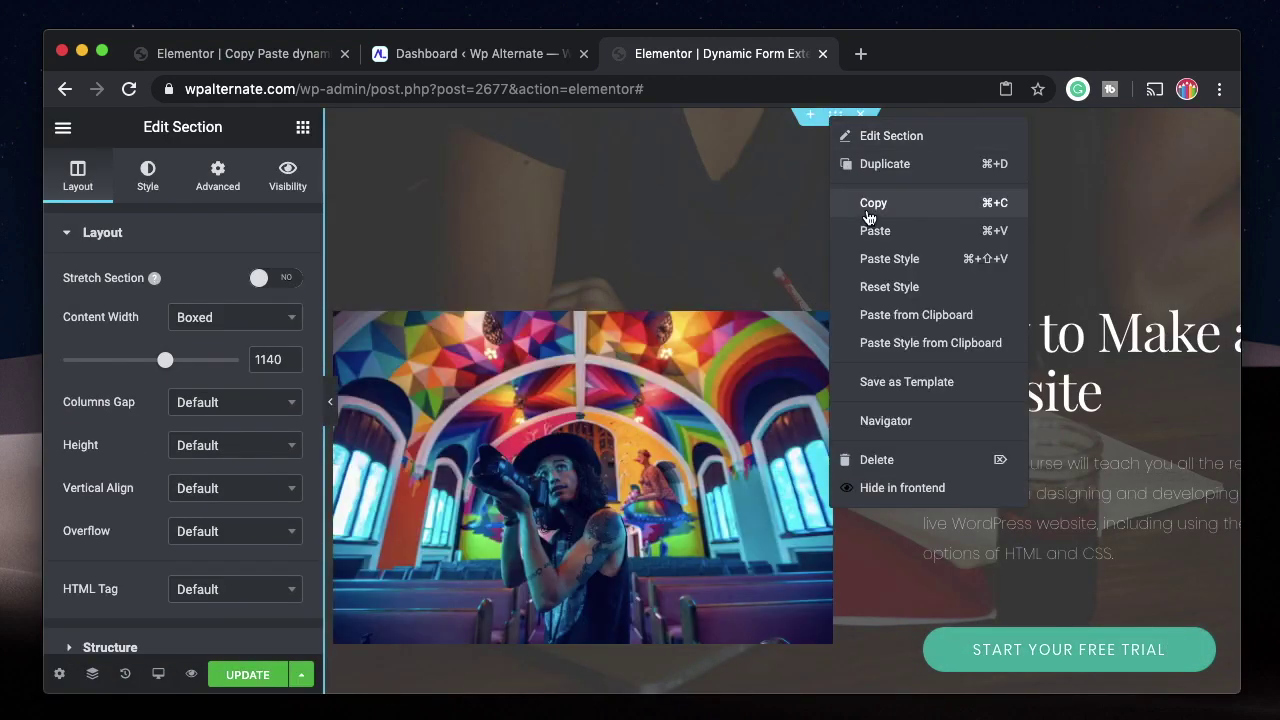
click(868, 208)
Step: Paste the copied hero section into the wpfreedom page, allowing wpfreedom.com clipboard access
click(258, 55)
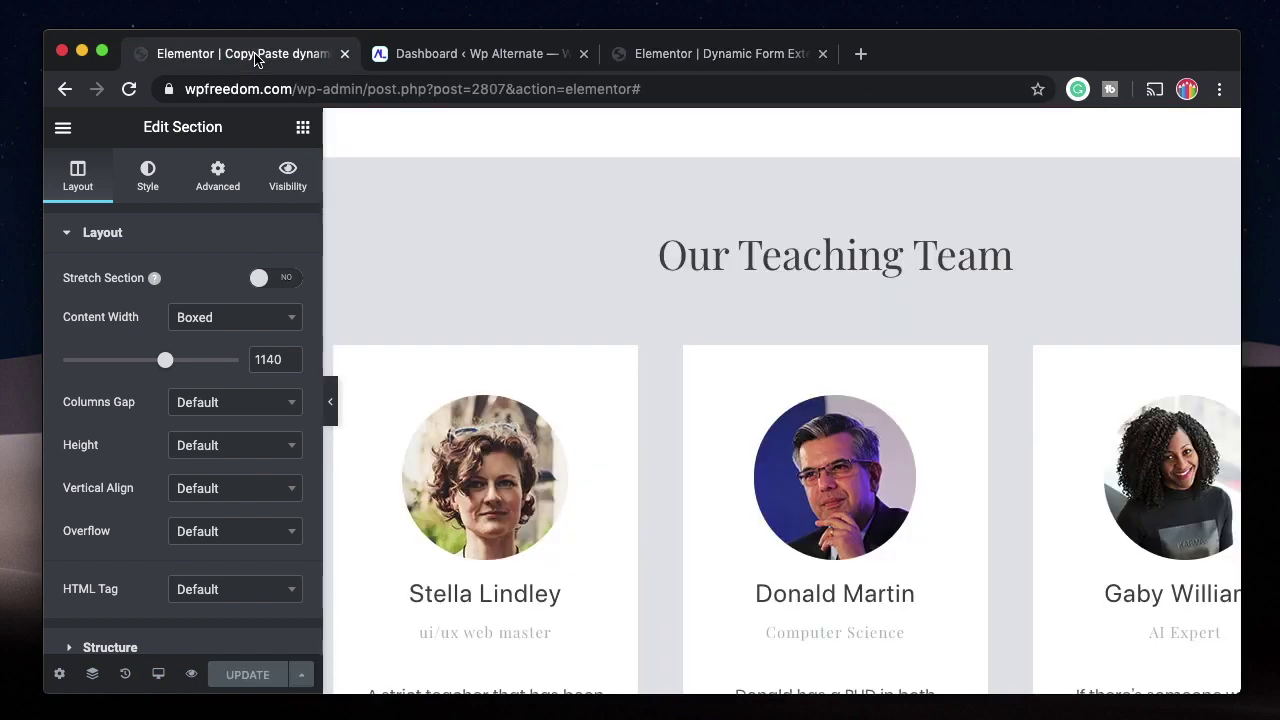
scroll(604, 345, up, 15)
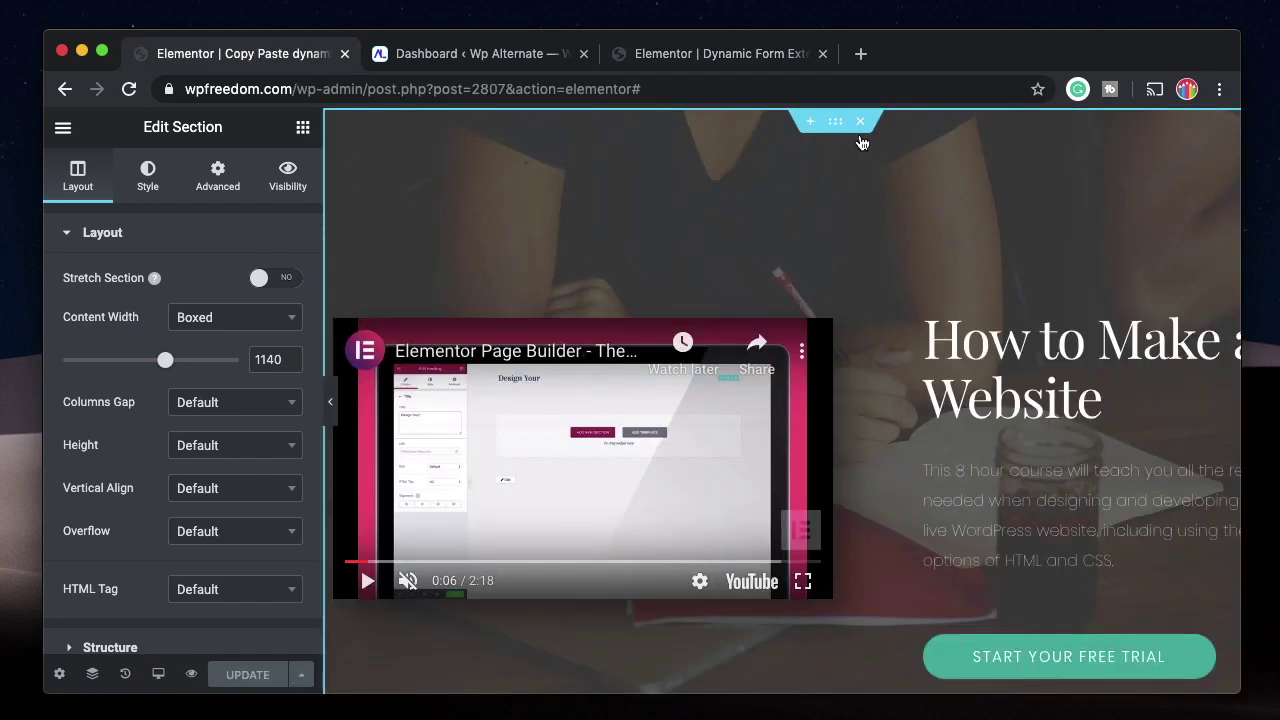
right_click(836, 124)
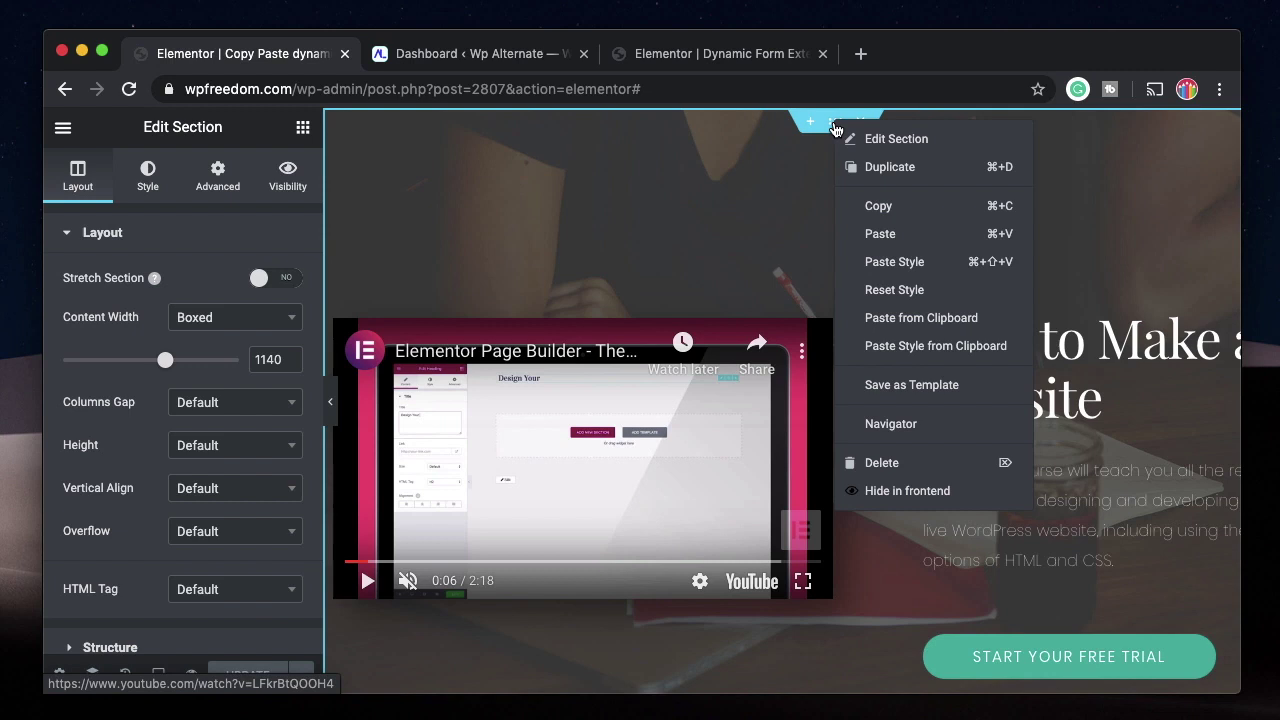
click(885, 318)
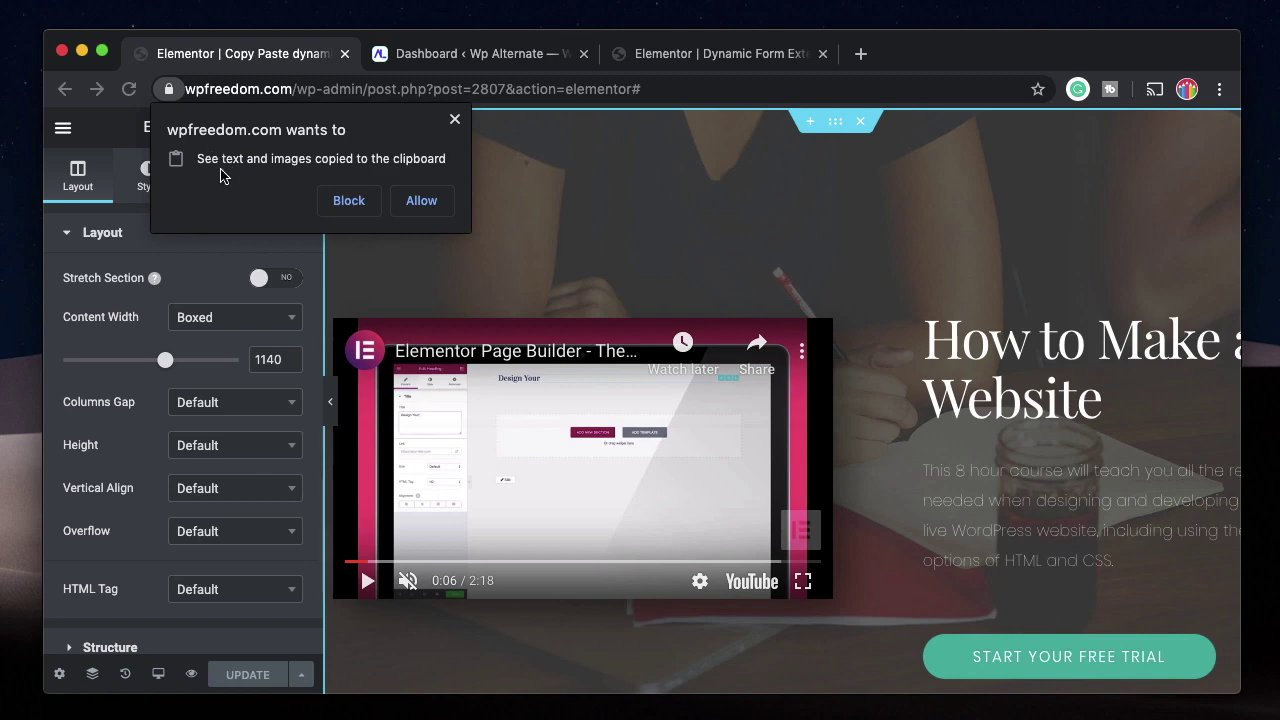
click(421, 203)
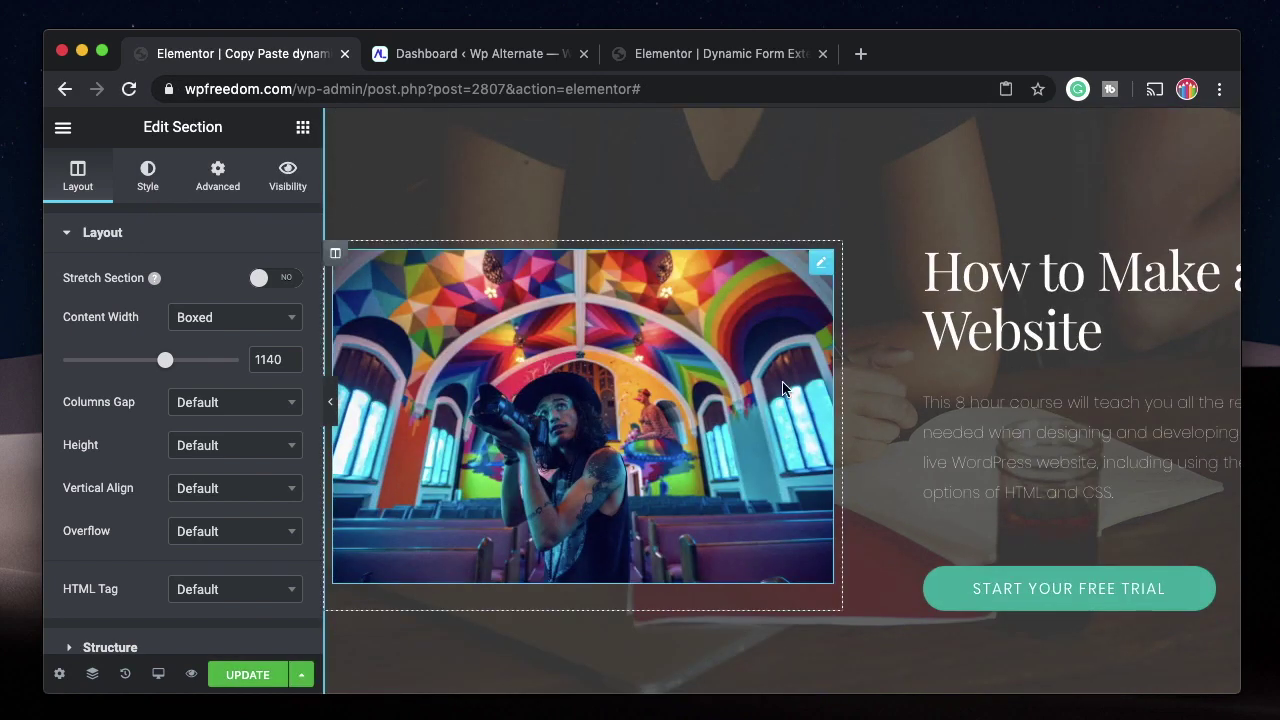
Step: Keep wpfreedom.com allowed to read the clipboard in the address-bar permission bubble
scroll(783, 395, up, 1)
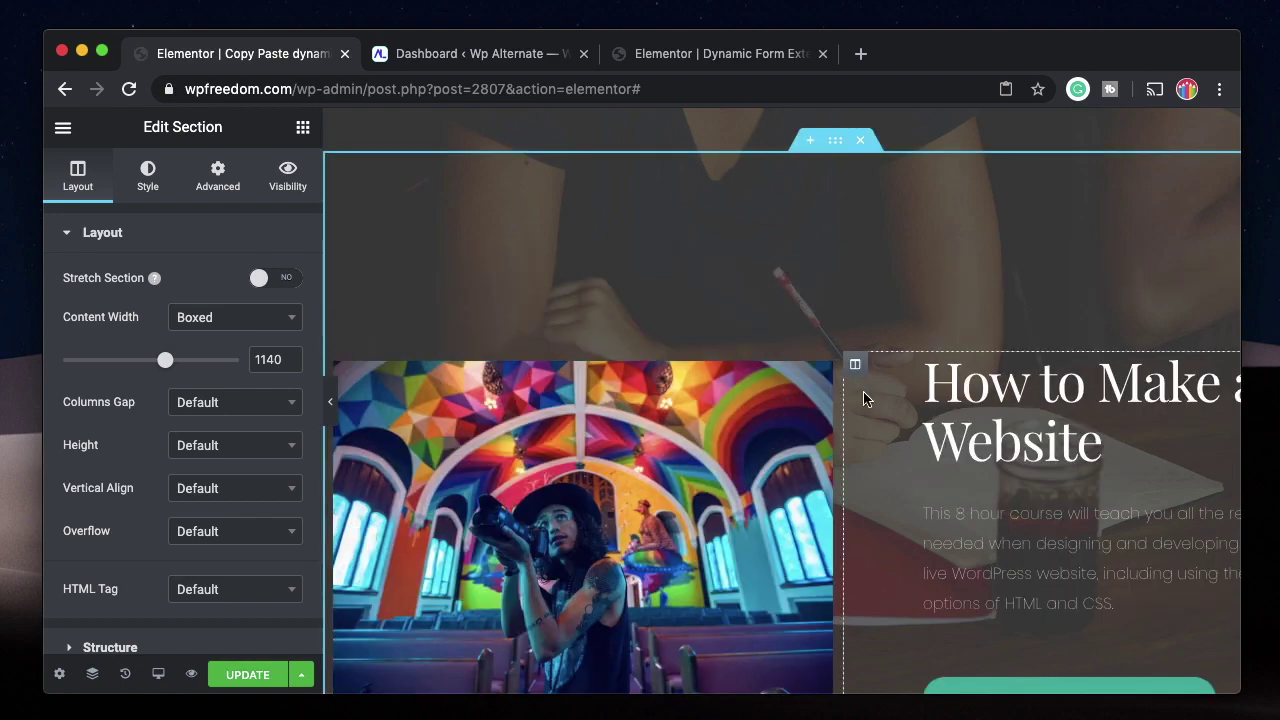
scroll(863, 393, down, 3)
scroll(834, 363, up, 3)
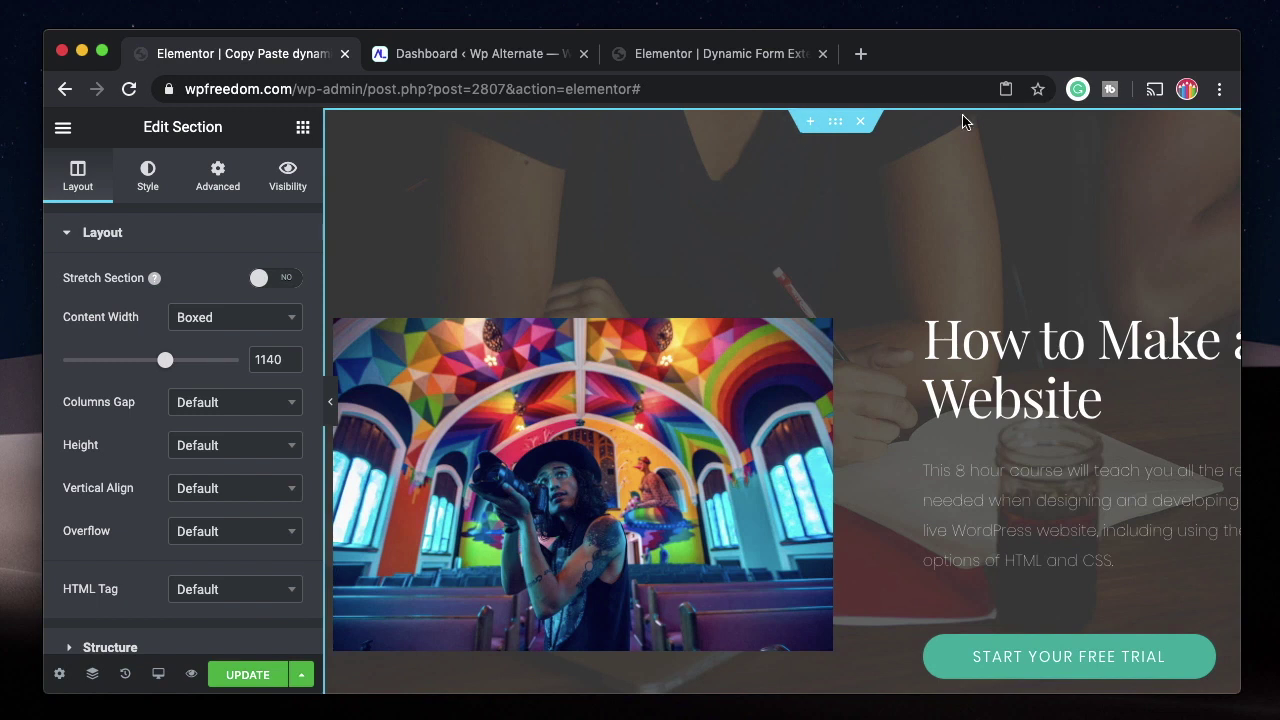
click(1001, 91)
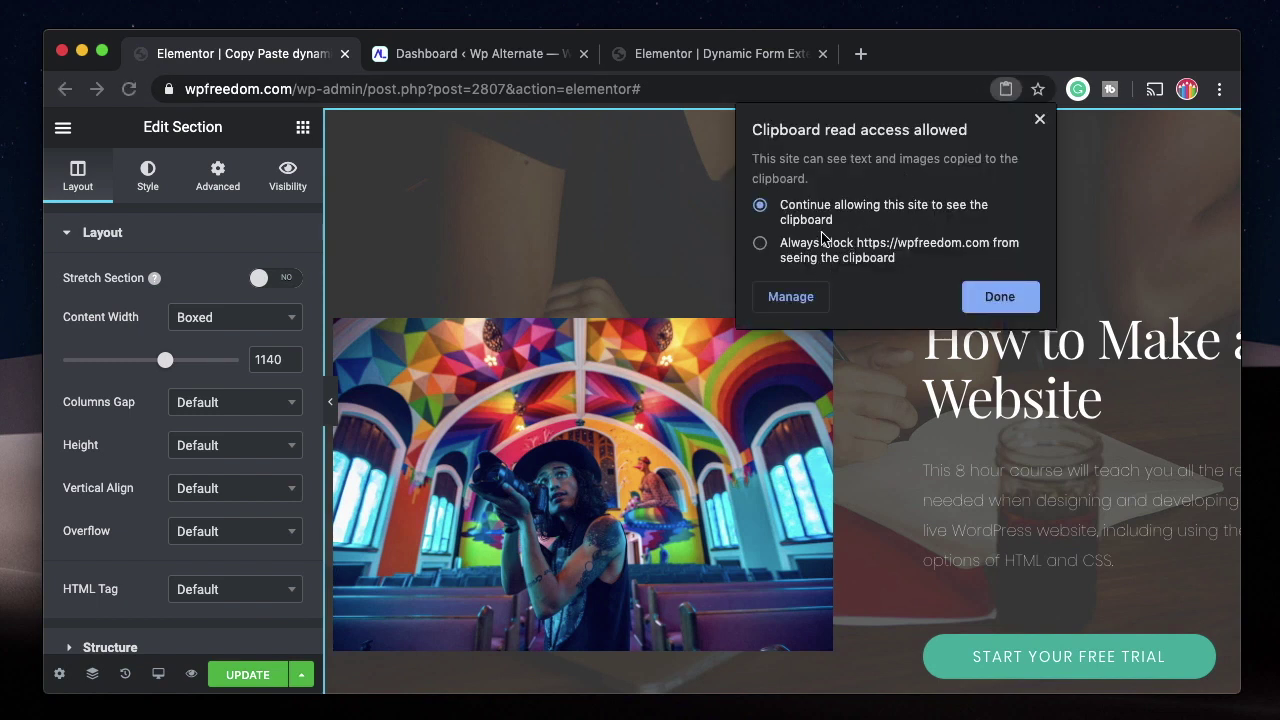
click(993, 292)
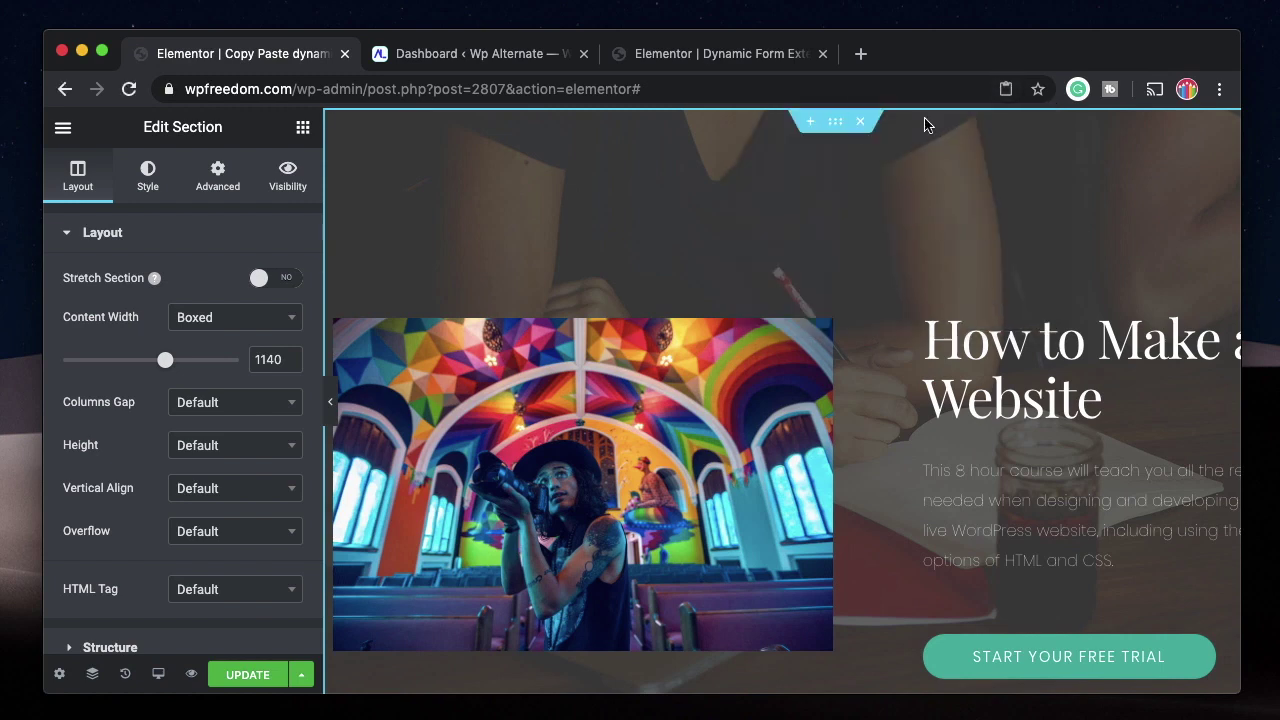
Step: In Firefox, check the empty section's paste options, then switch to the wpalternate editor tab
key(super+Tab)
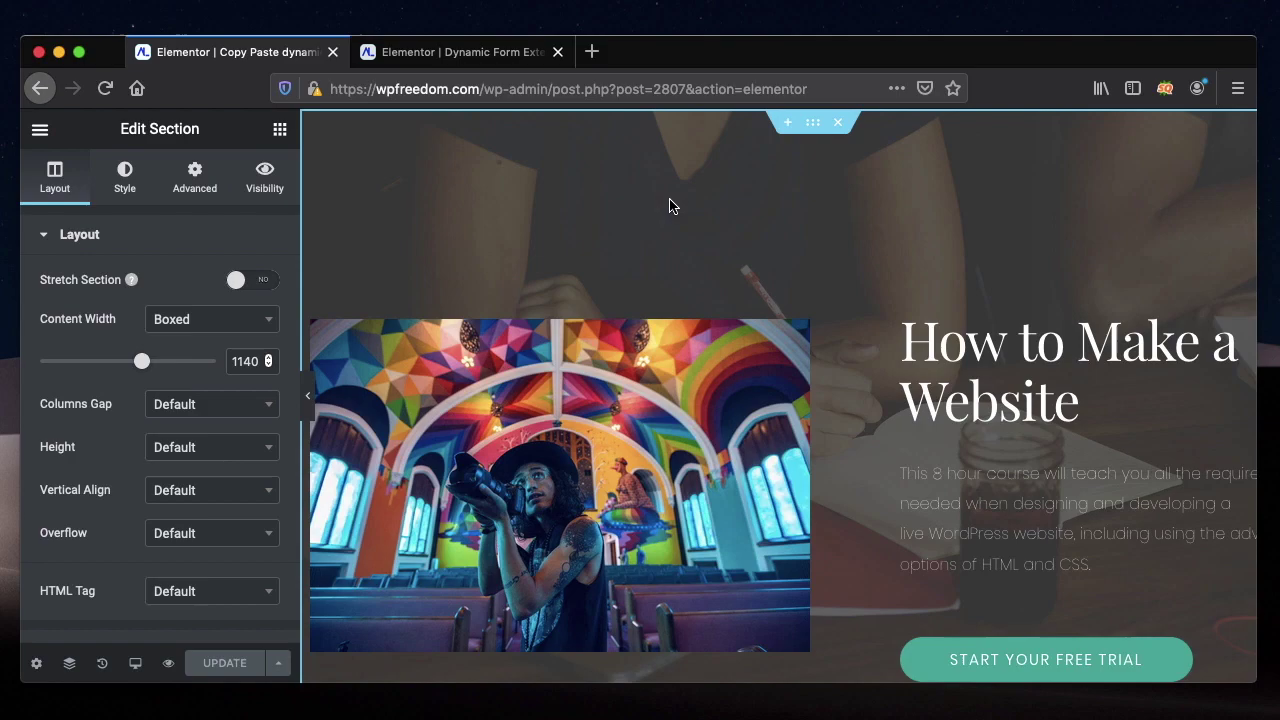
scroll(671, 204, down, 10)
scroll(671, 204, down, 15)
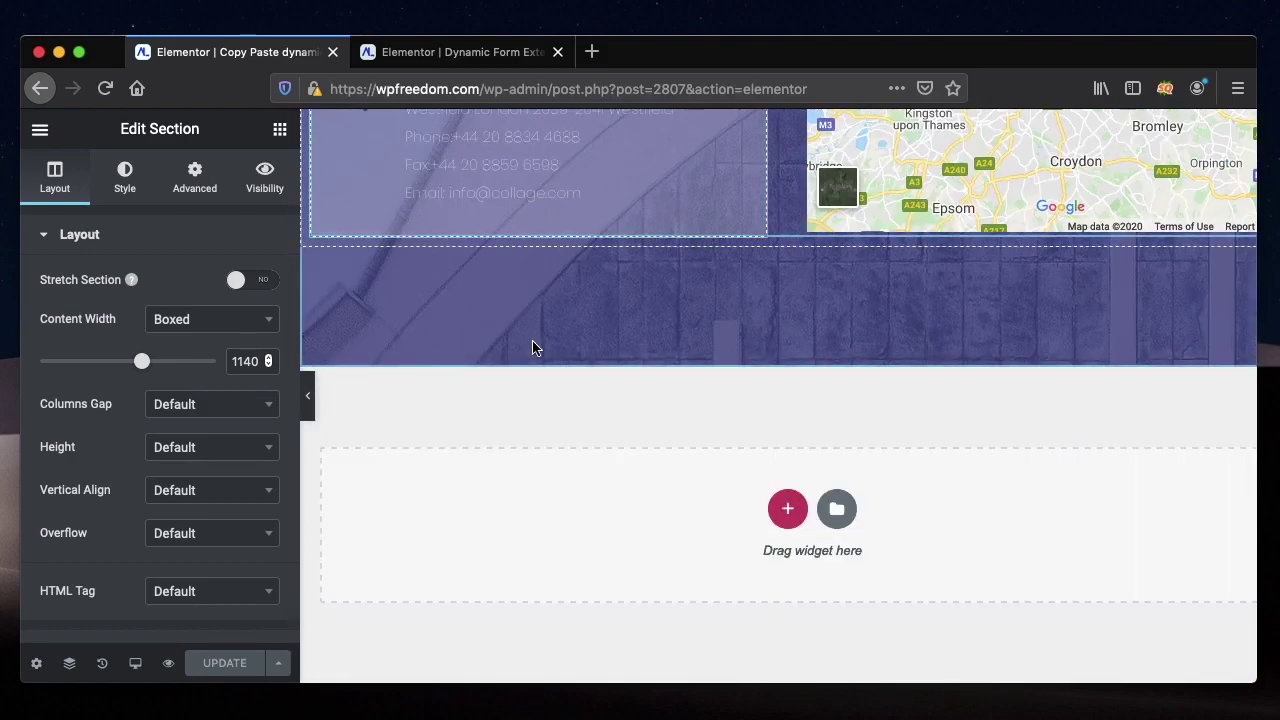
right_click(560, 521)
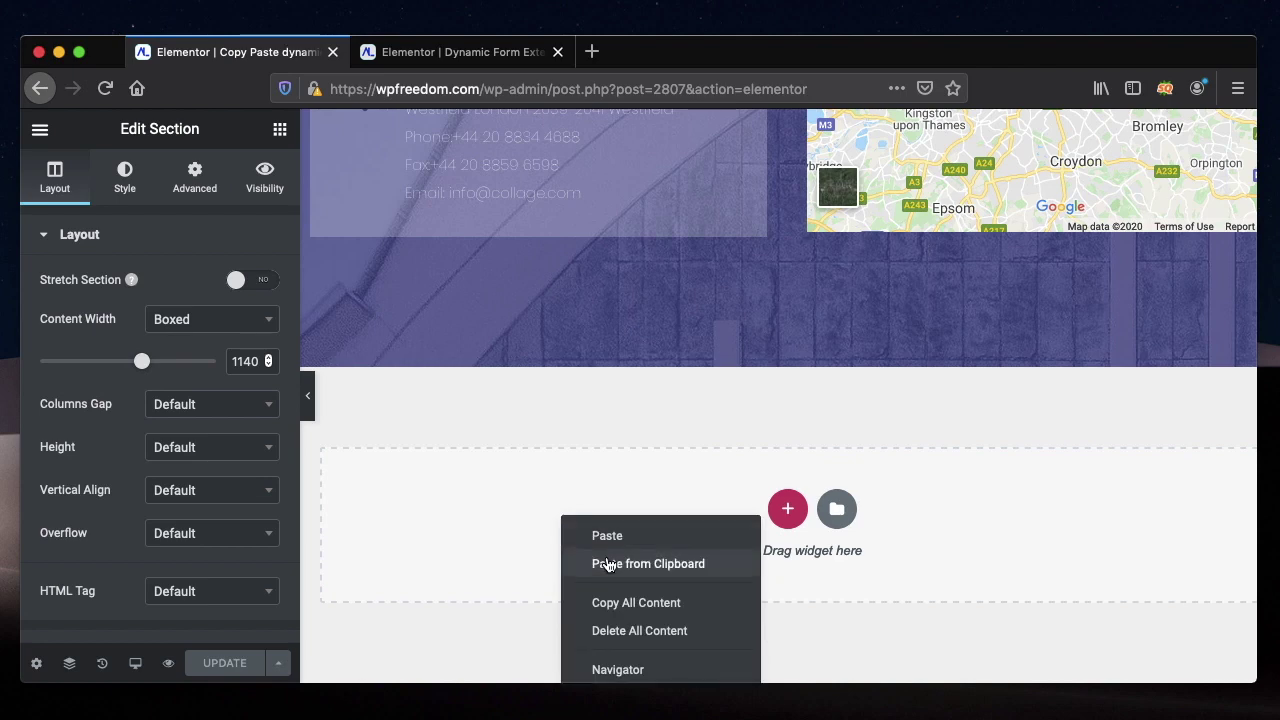
click(612, 604)
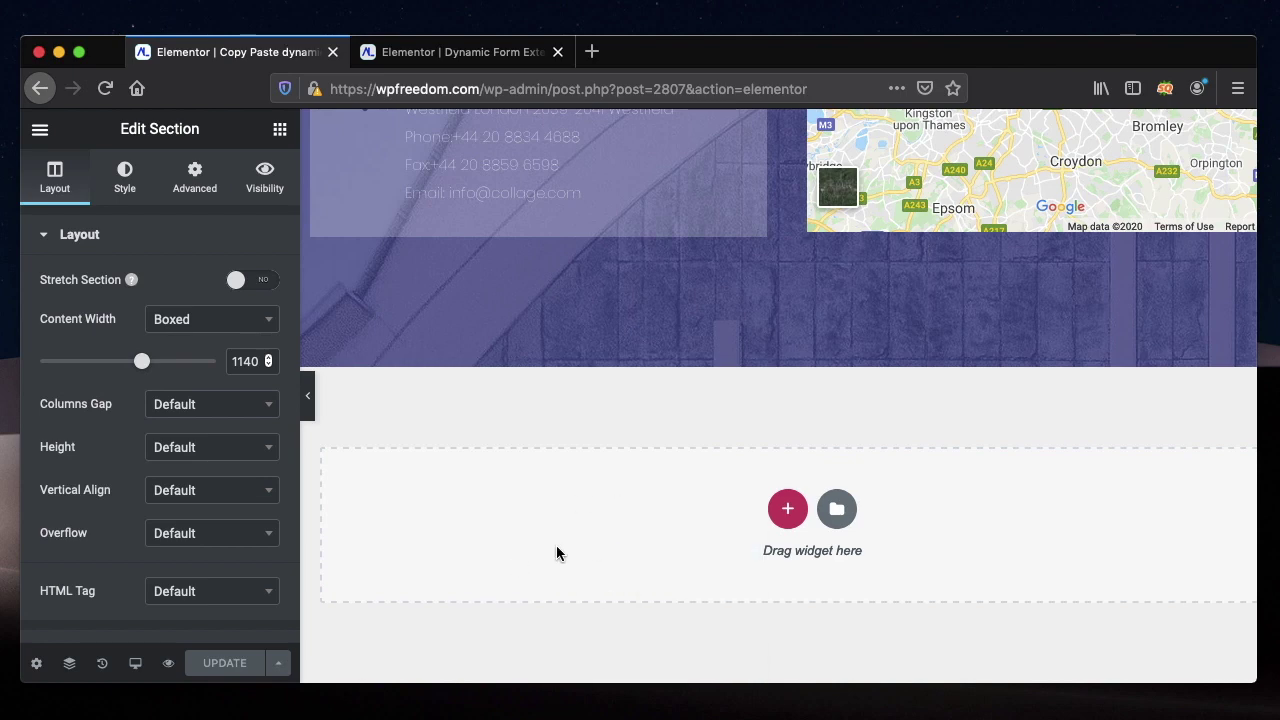
click(445, 51)
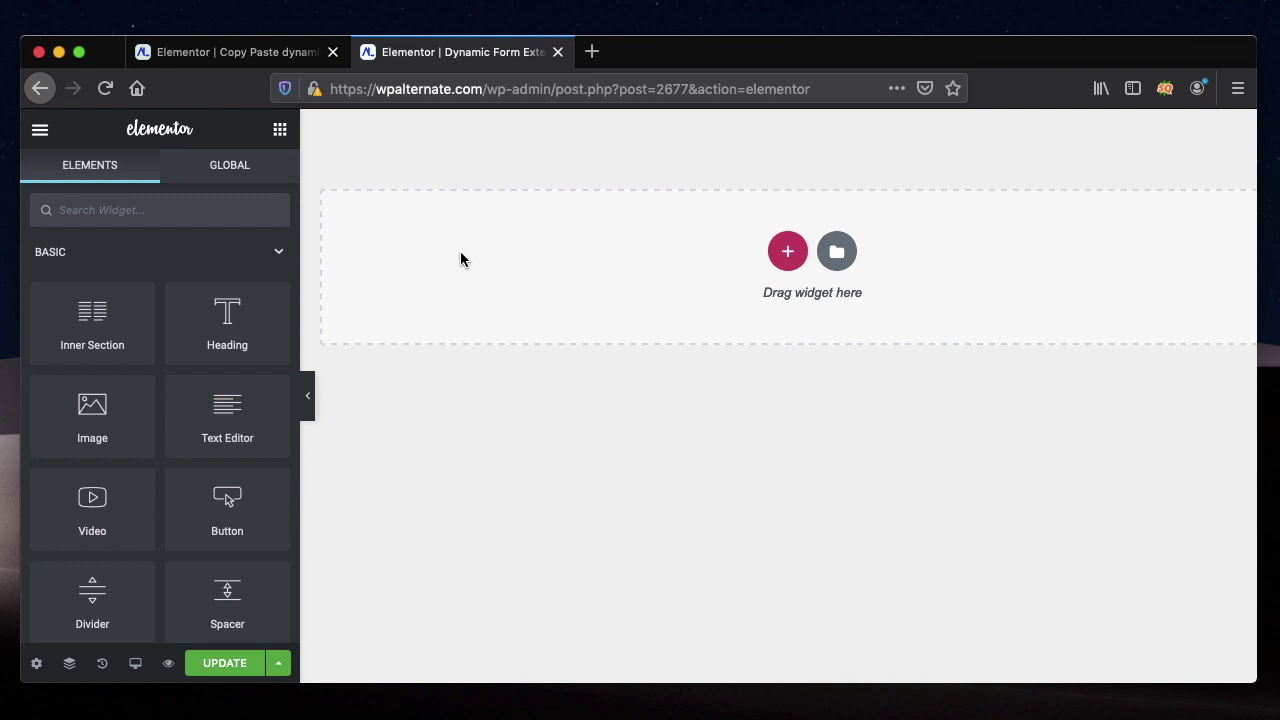
Step: Choose Paste from Clipboard on the empty section and paste the section data into the Paste HERE box
right_click(460, 253)
click(520, 301)
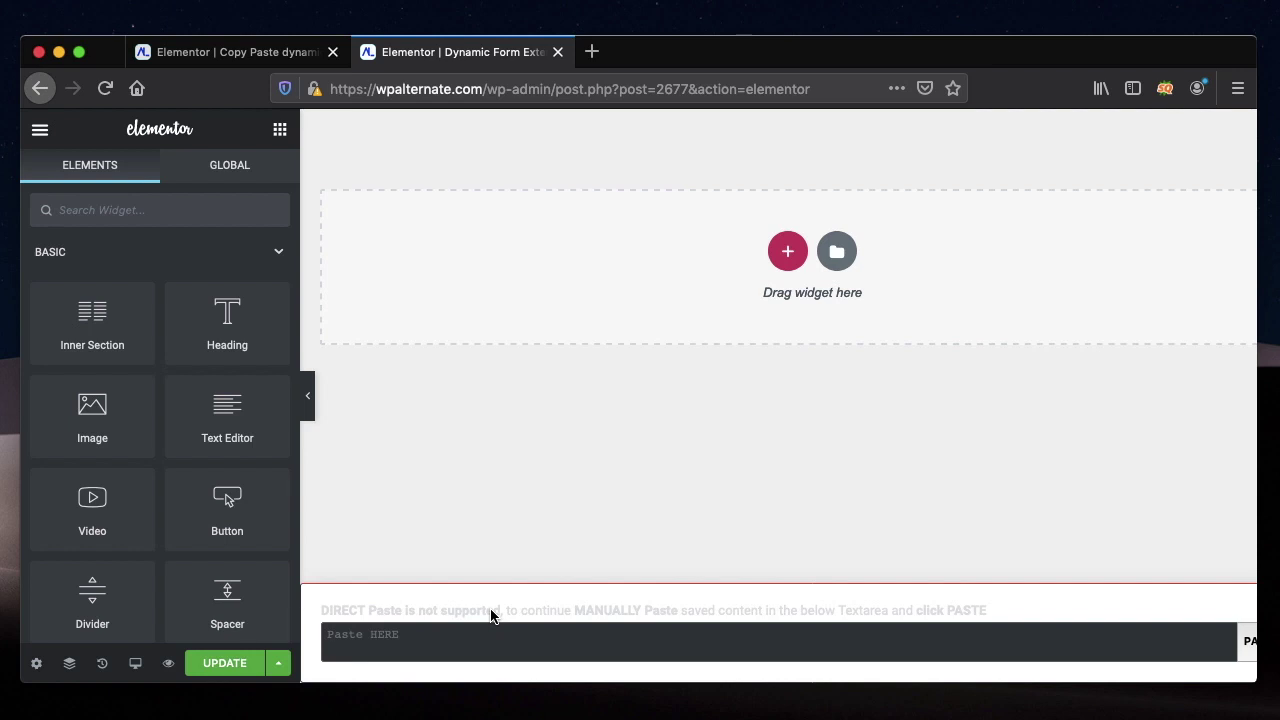
click(598, 637)
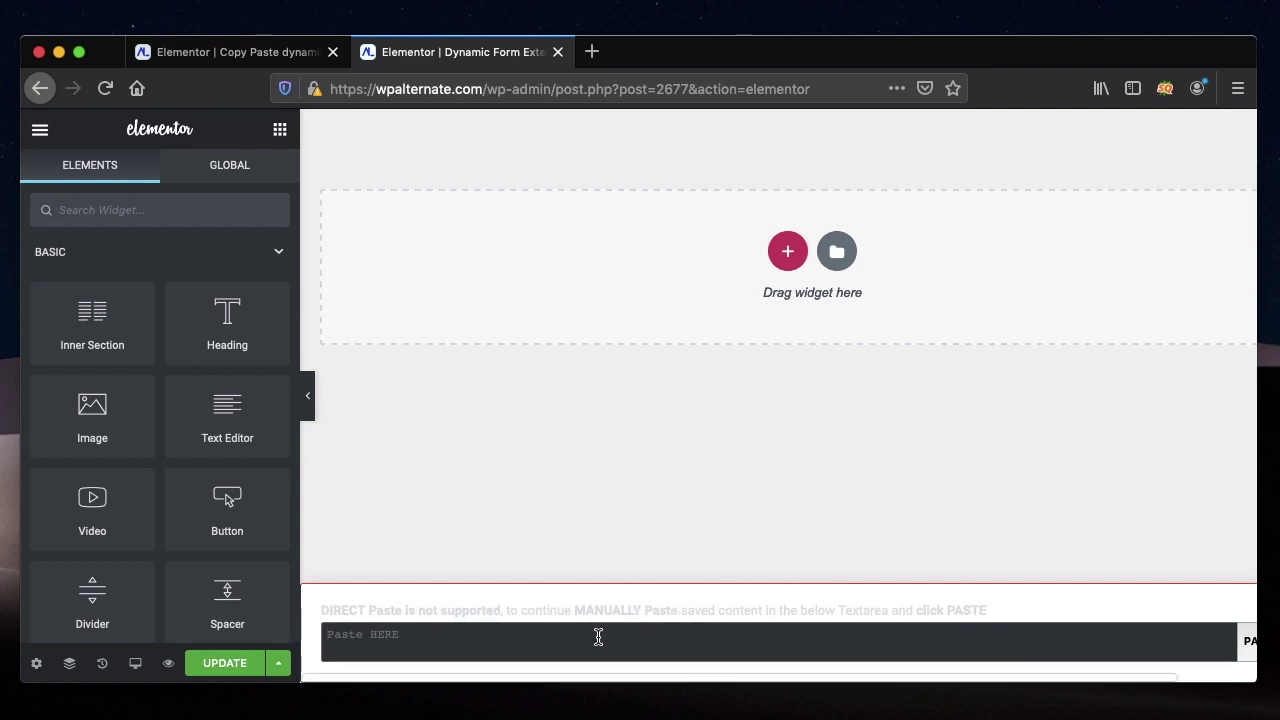
right_click(598, 637)
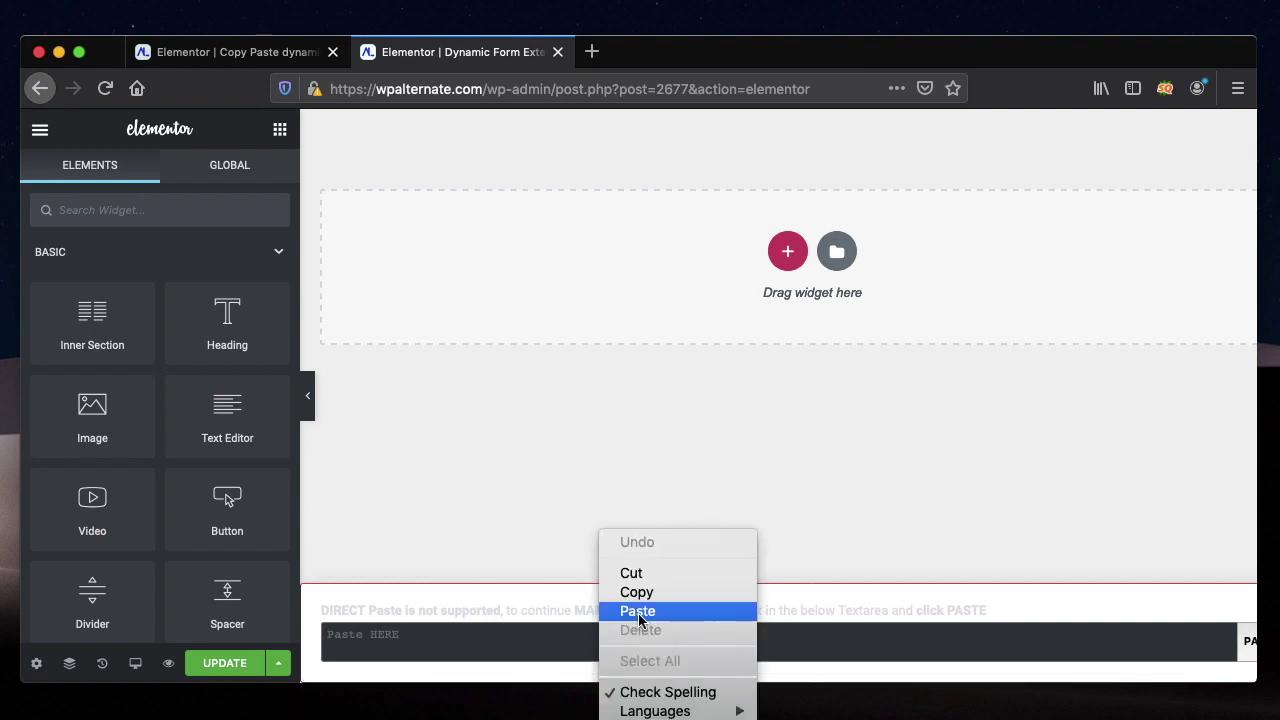
click(639, 612)
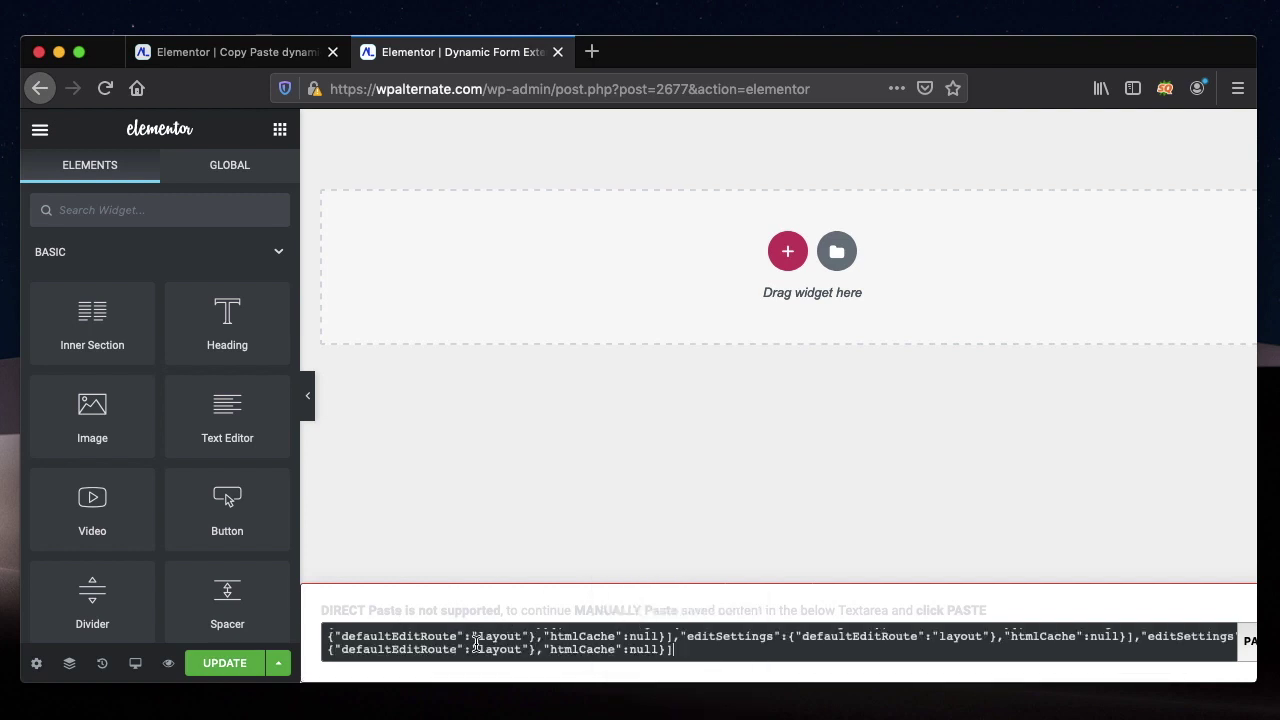
Step: Confirm PASTE to insert the layout and scroll through the pasted hero, course text and team cards
scroll(505, 652, down, 2)
scroll(505, 652, down, 6)
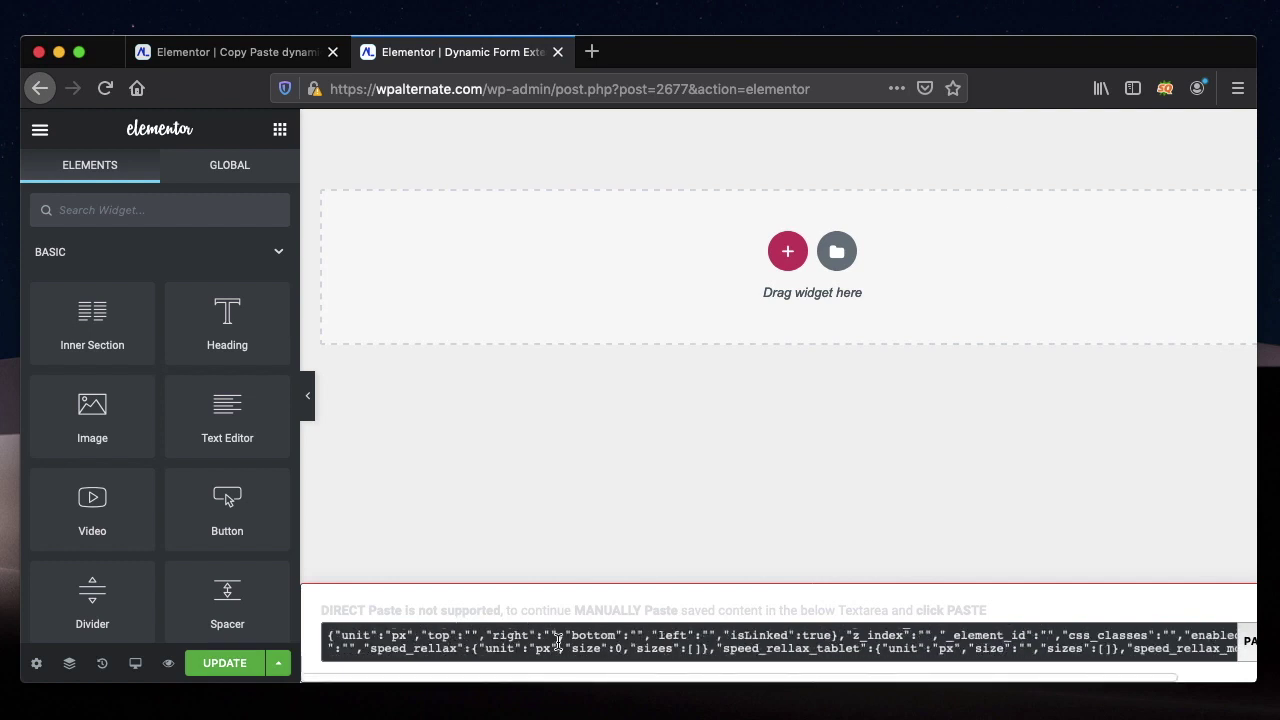
scroll(646, 642, right, 3)
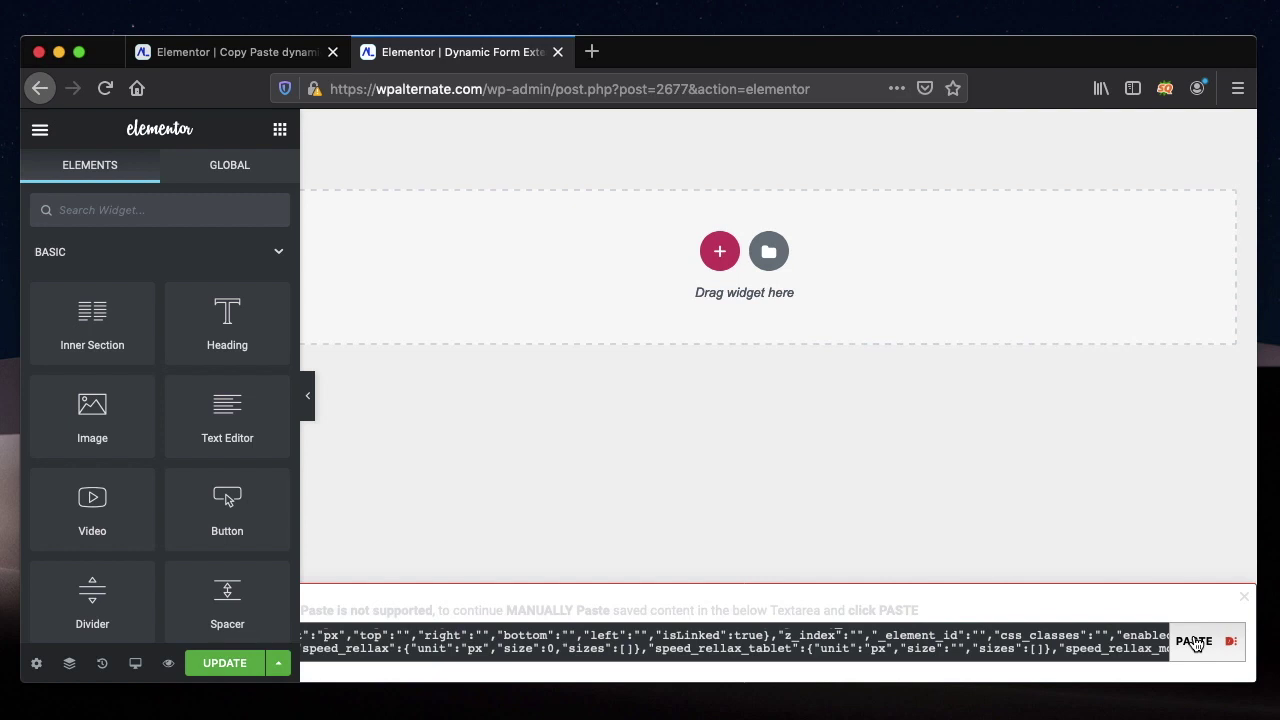
click(1195, 643)
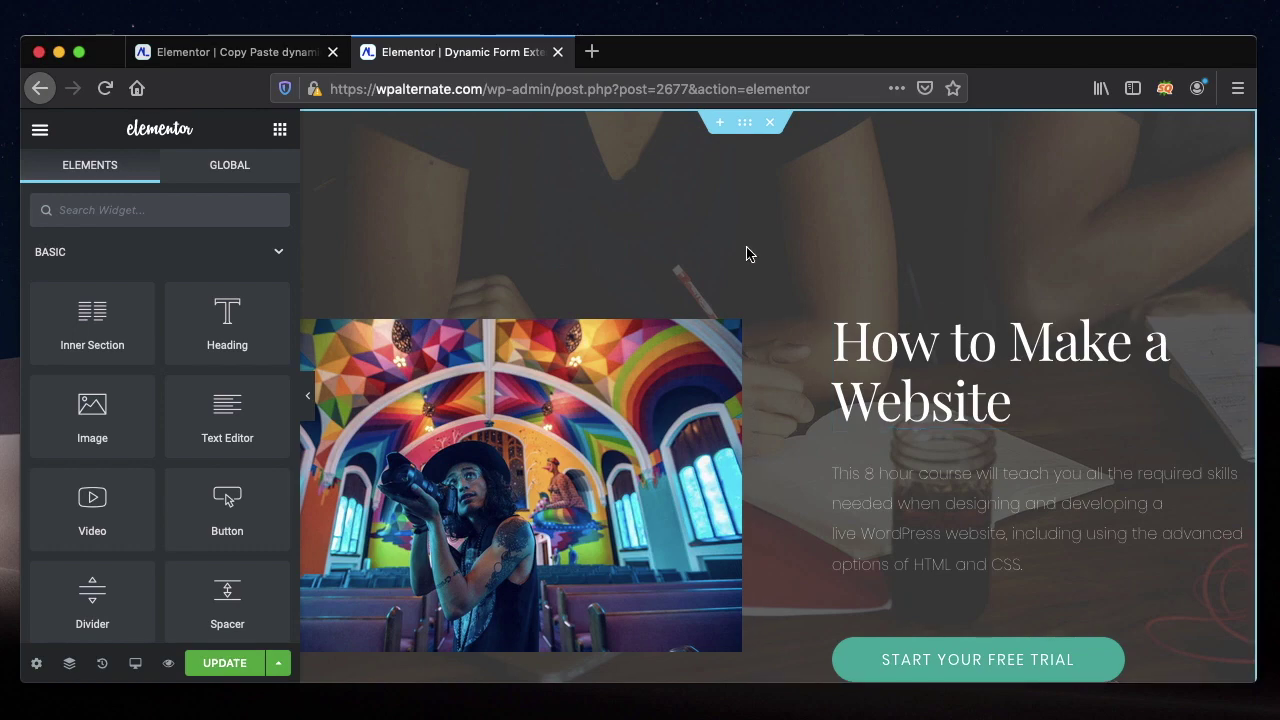
scroll(709, 366, down, 15)
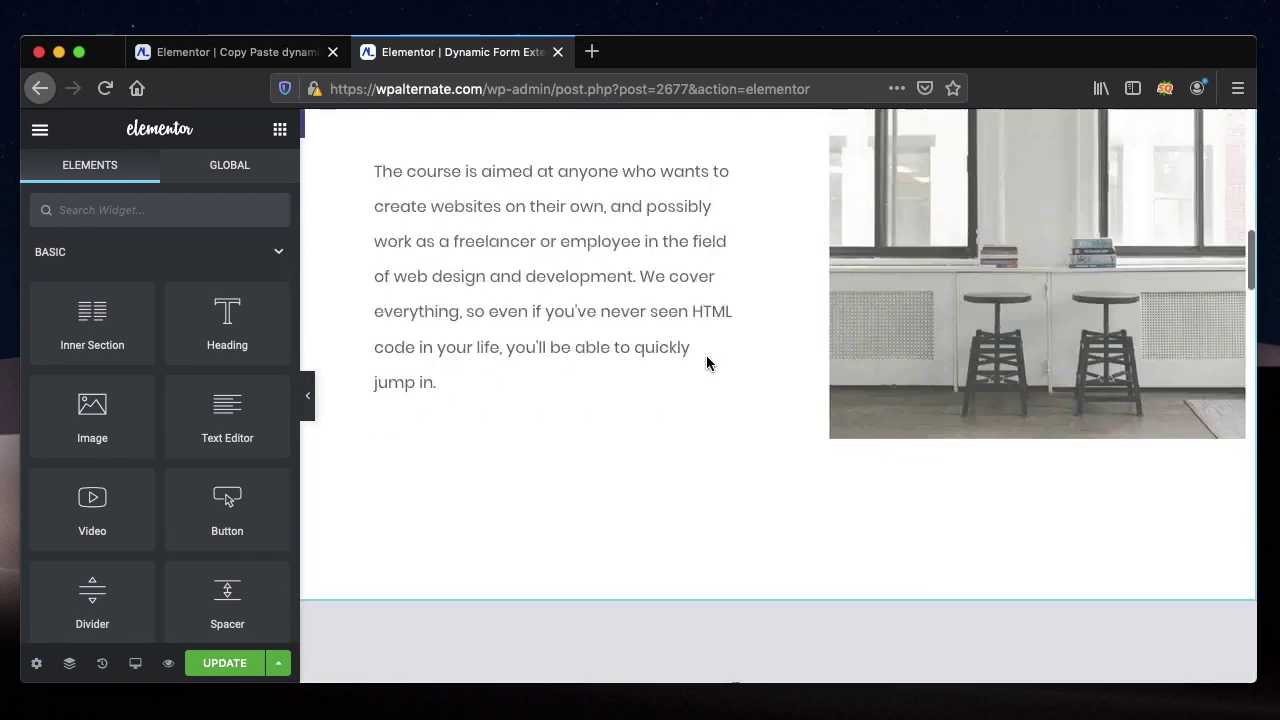
scroll(706, 362, down, 2)
scroll(708, 362, up, 15)
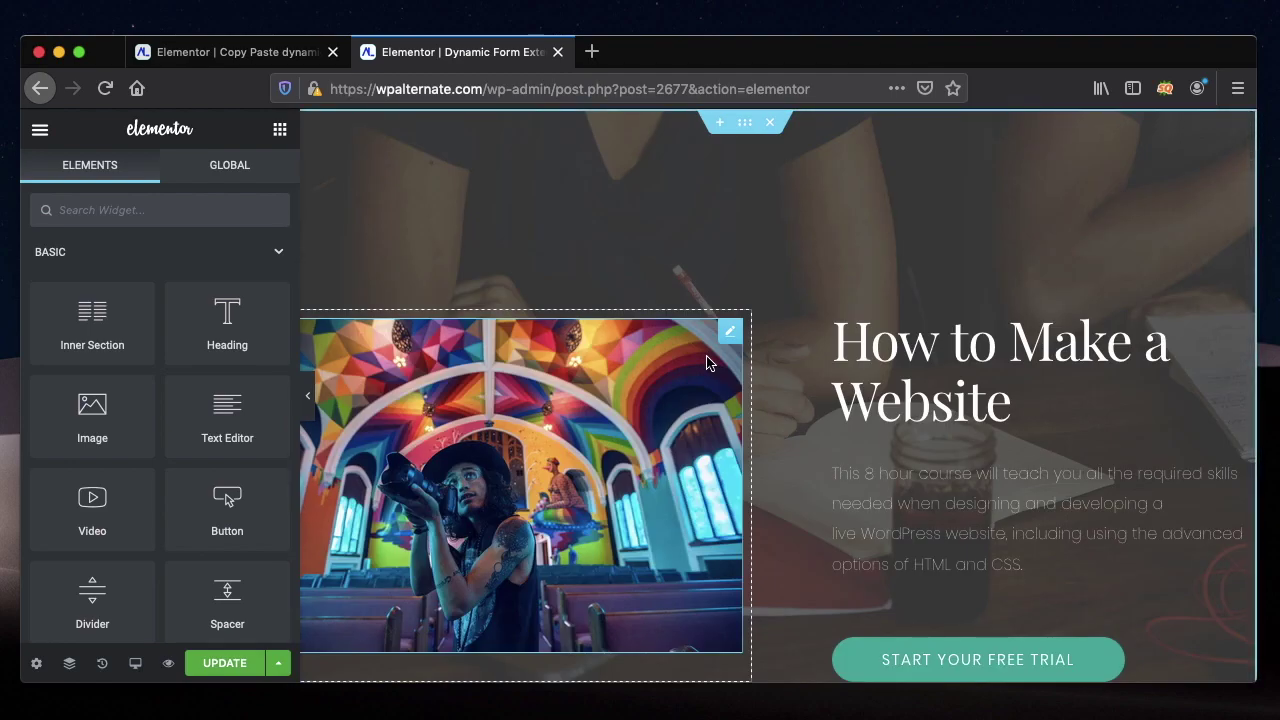
Step: Set the hero section's Style background to the concert crowd photo and copy the section
click(743, 124)
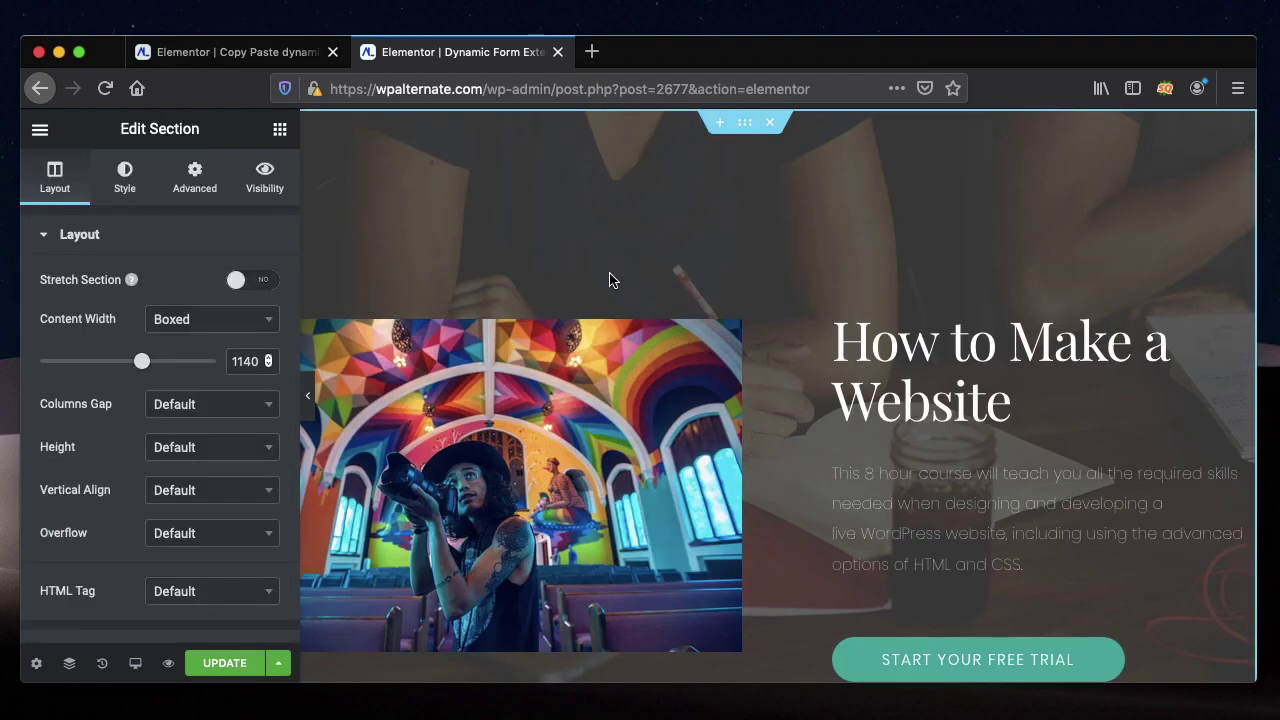
click(125, 168)
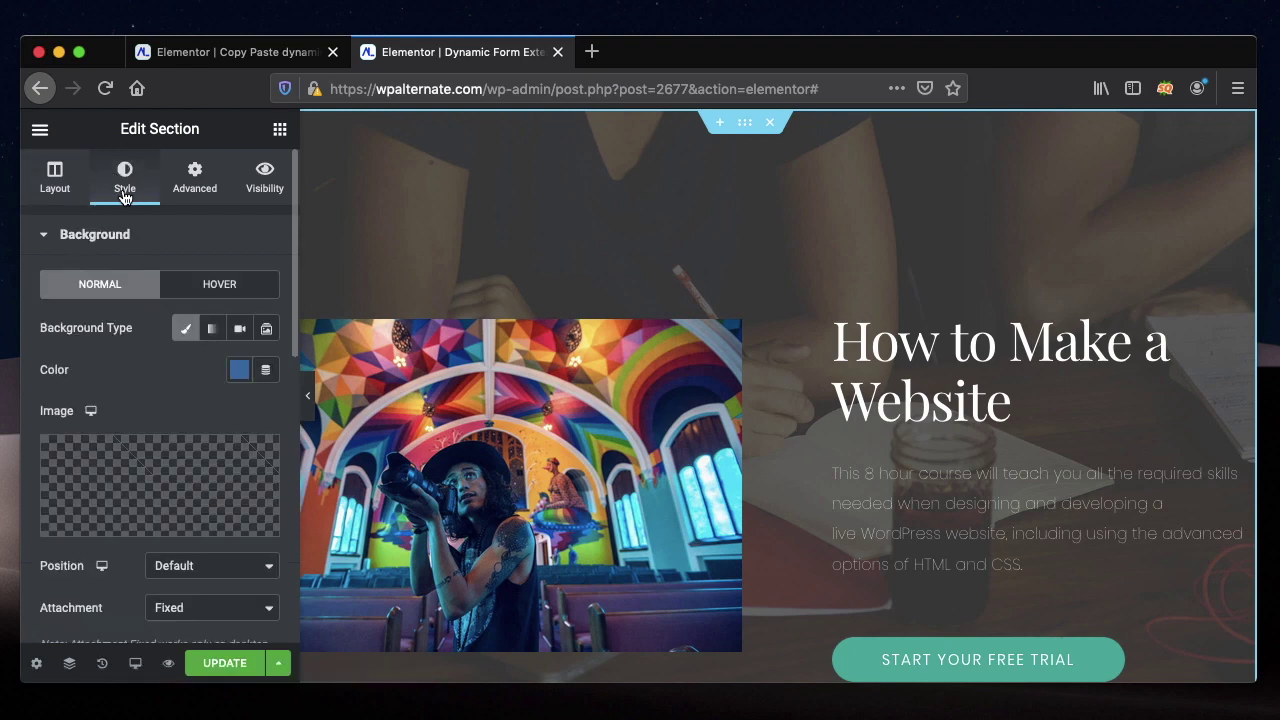
click(101, 505)
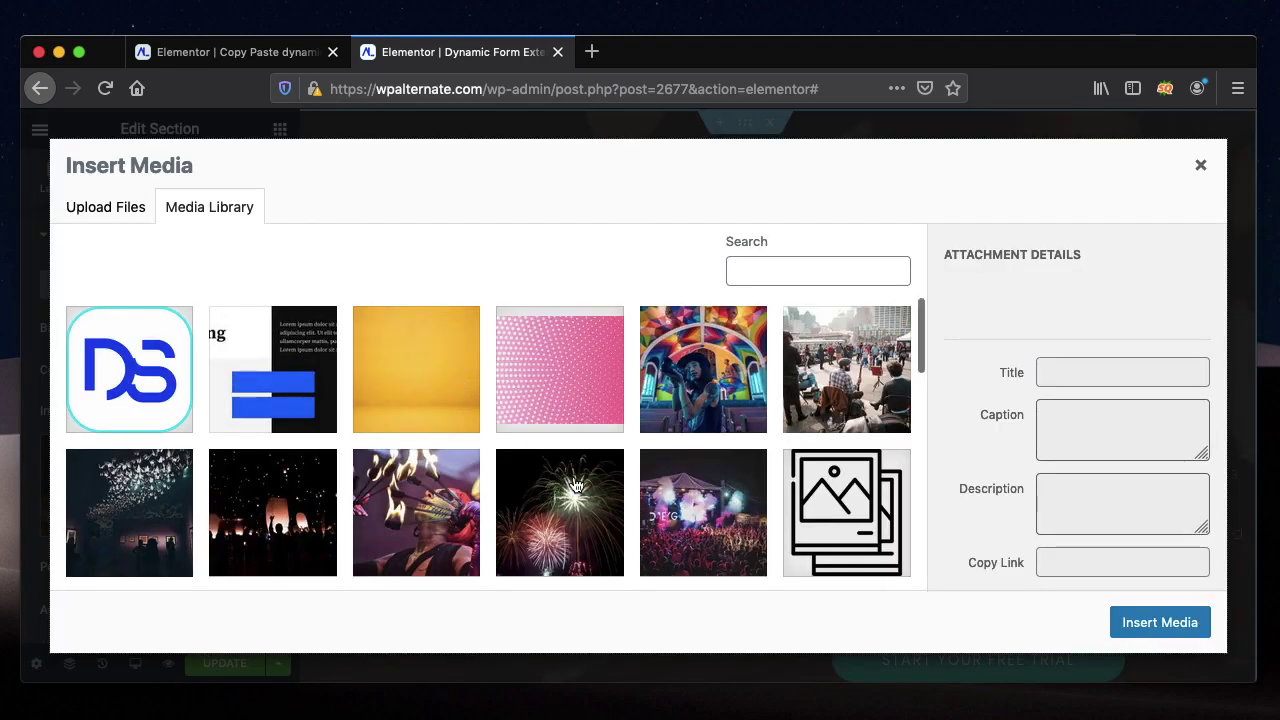
click(702, 504)
click(1165, 621)
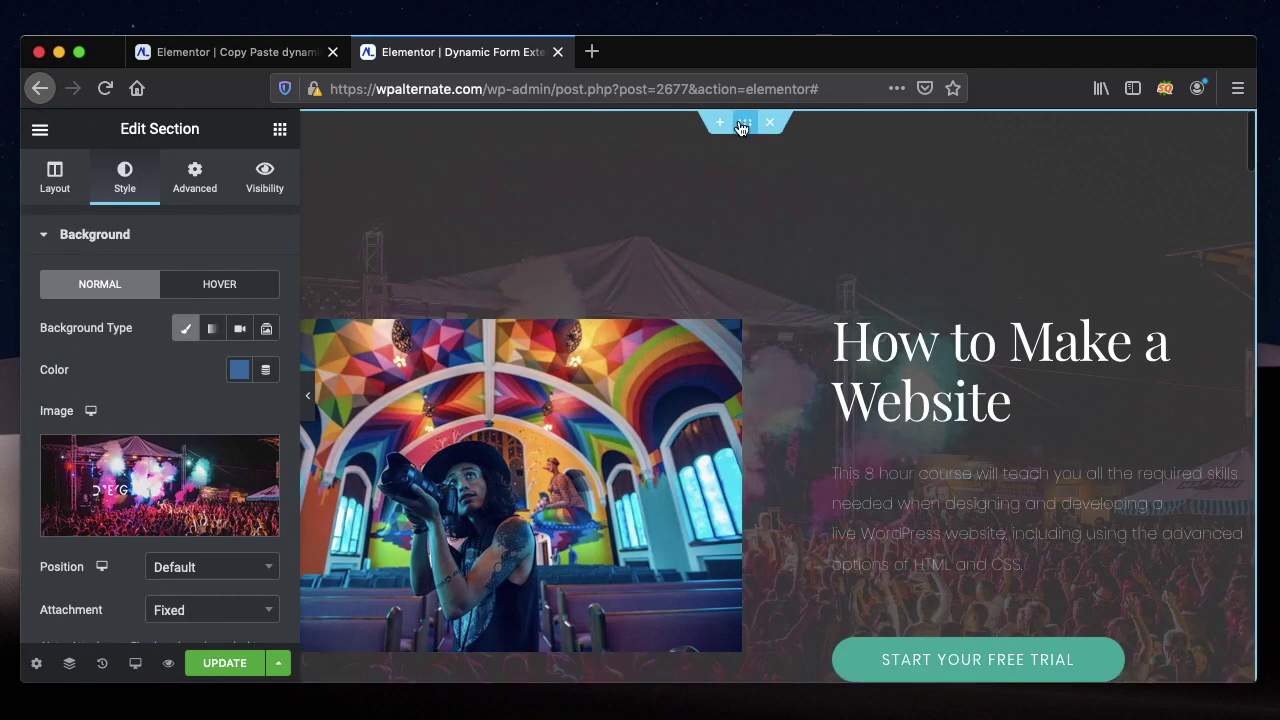
right_click(744, 130)
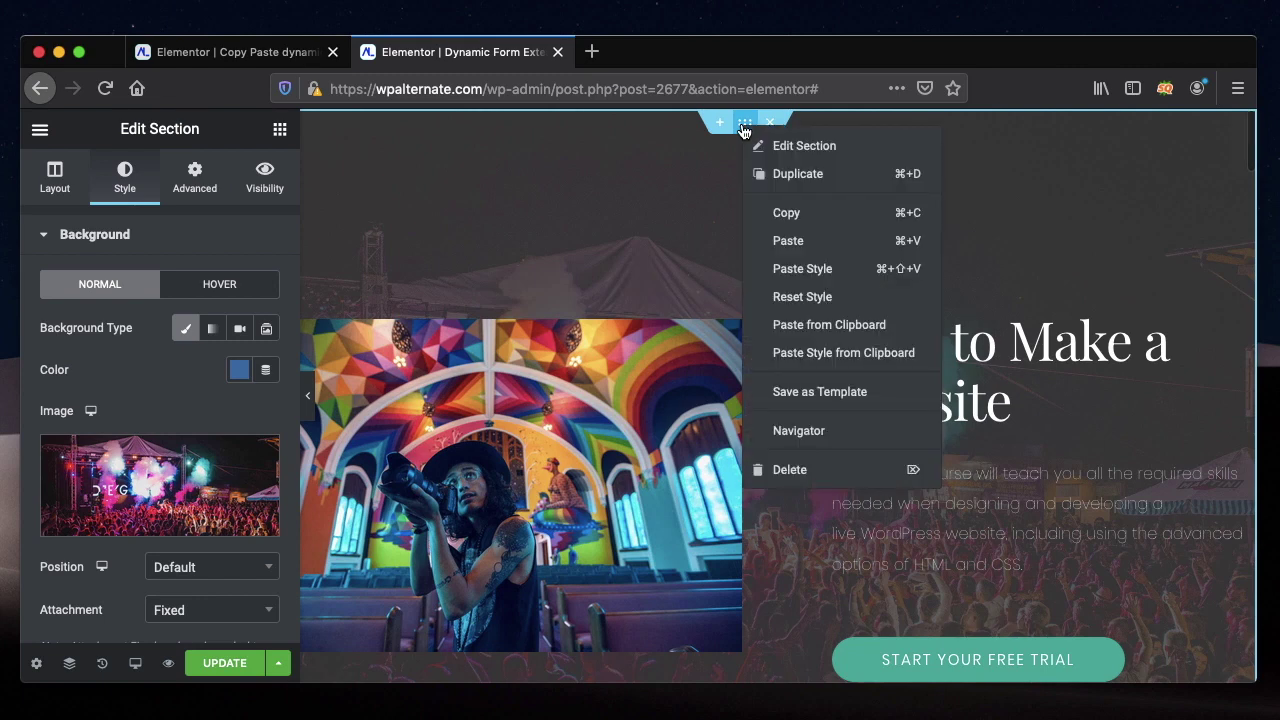
click(790, 215)
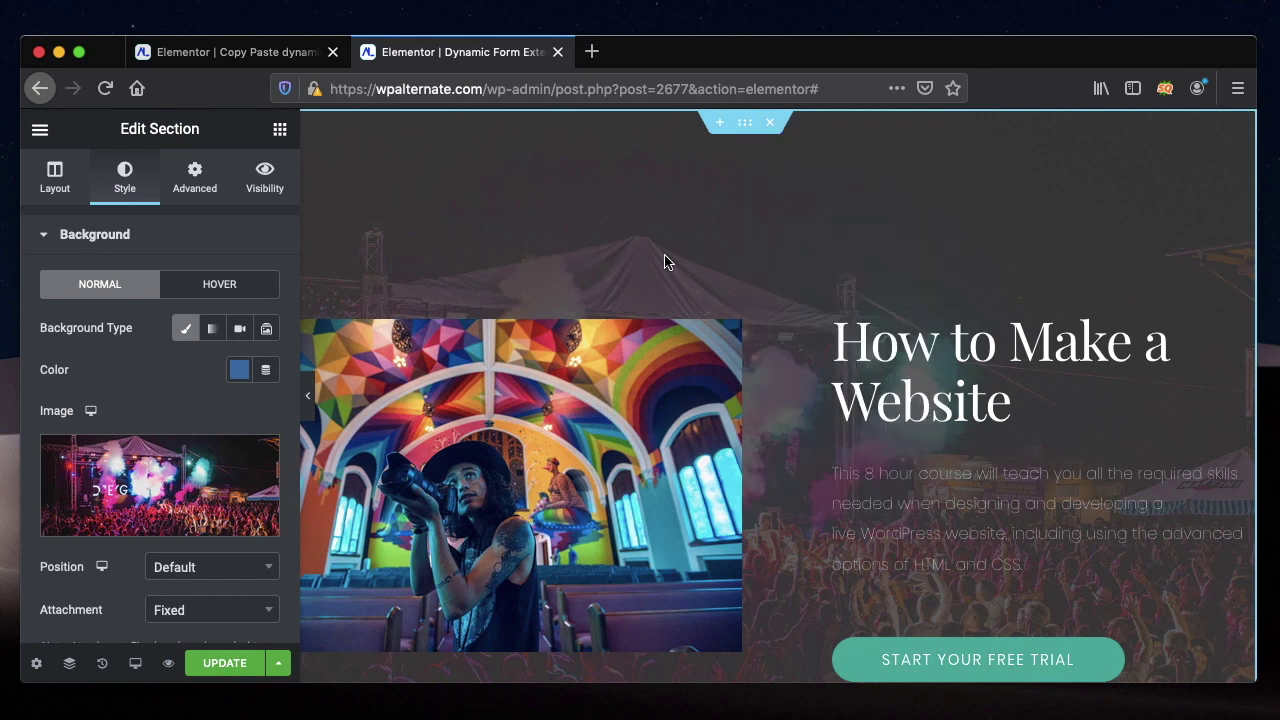
Step: Paste the copied style onto the wpfreedom hero section via the Paste HERE box, applying the concert background
click(218, 53)
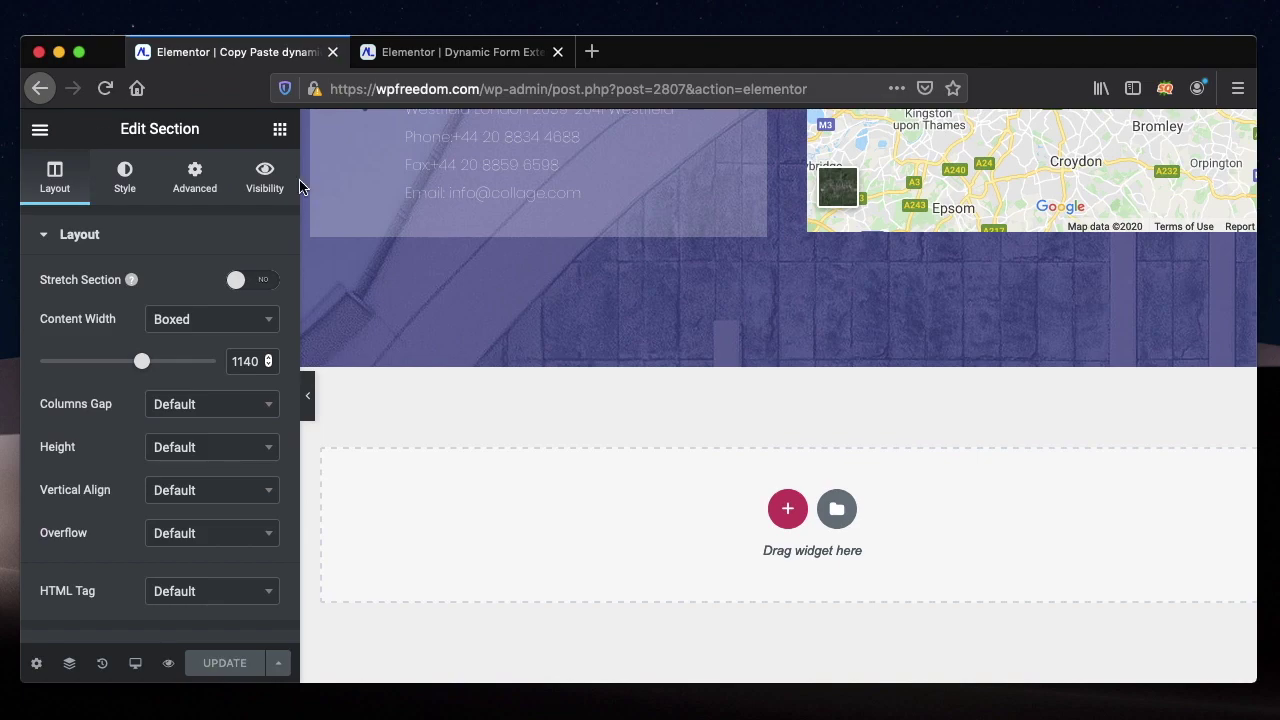
scroll(456, 346, up, 5)
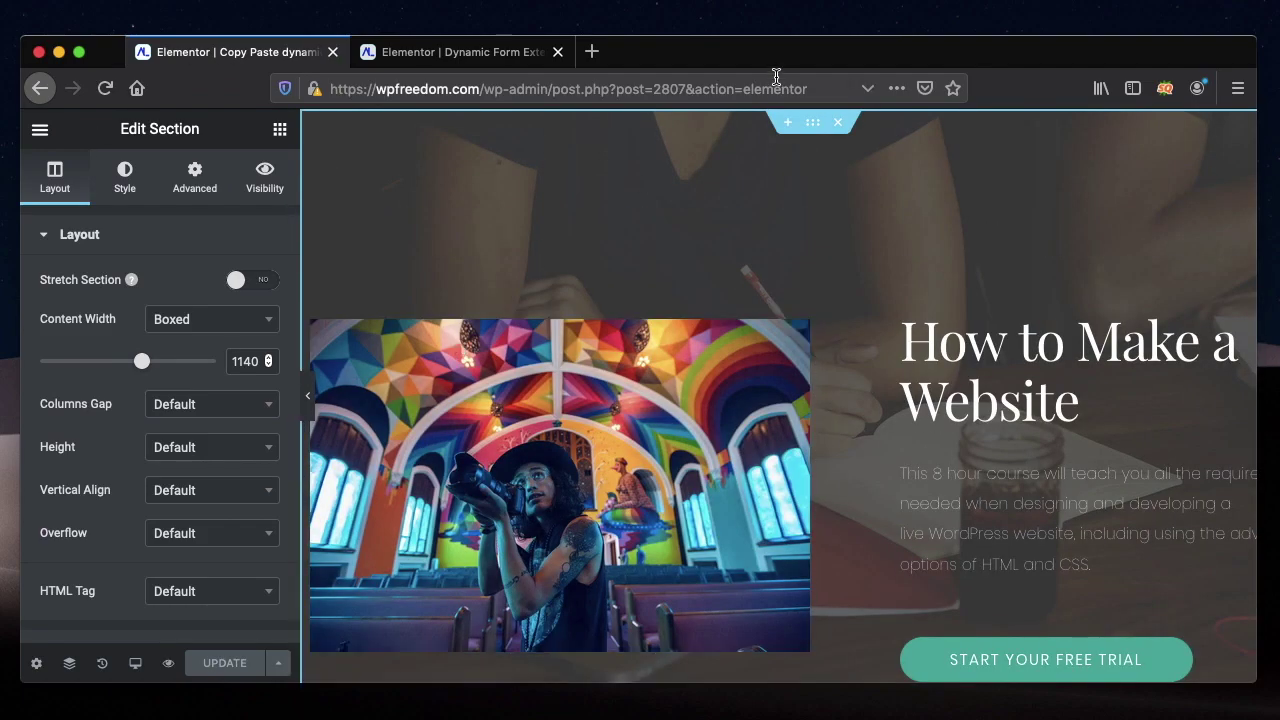
right_click(815, 127)
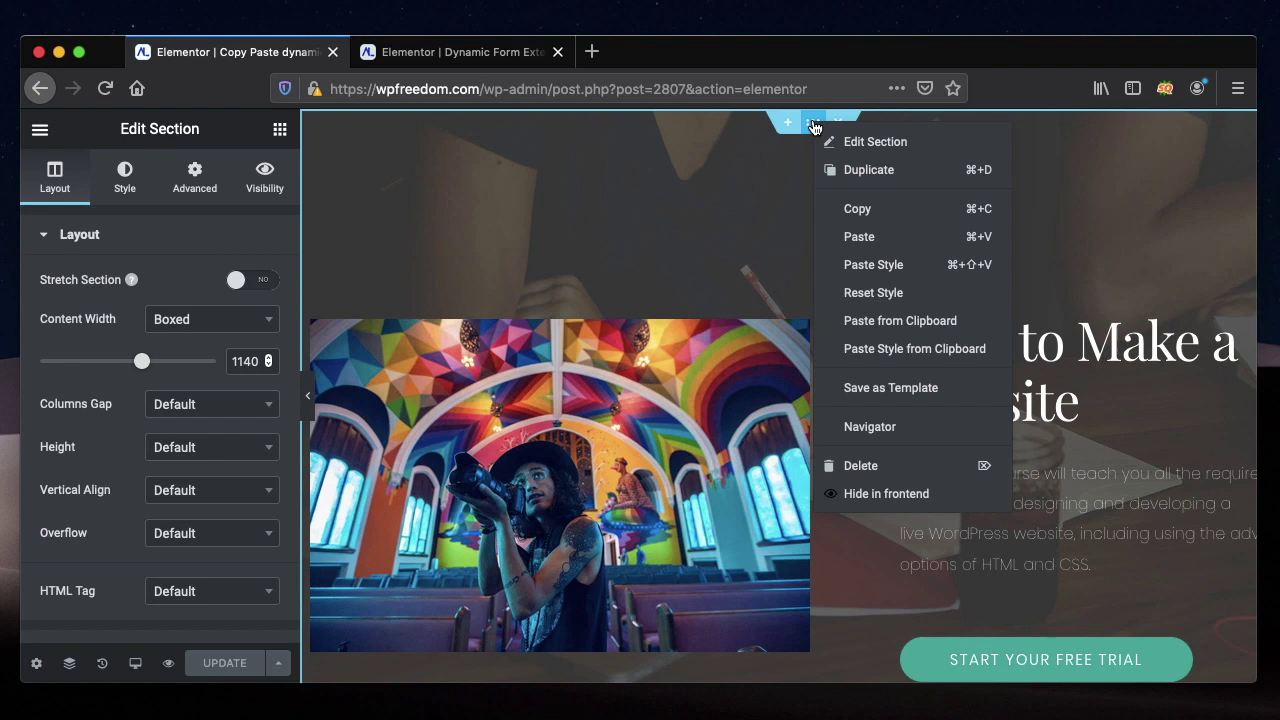
click(866, 350)
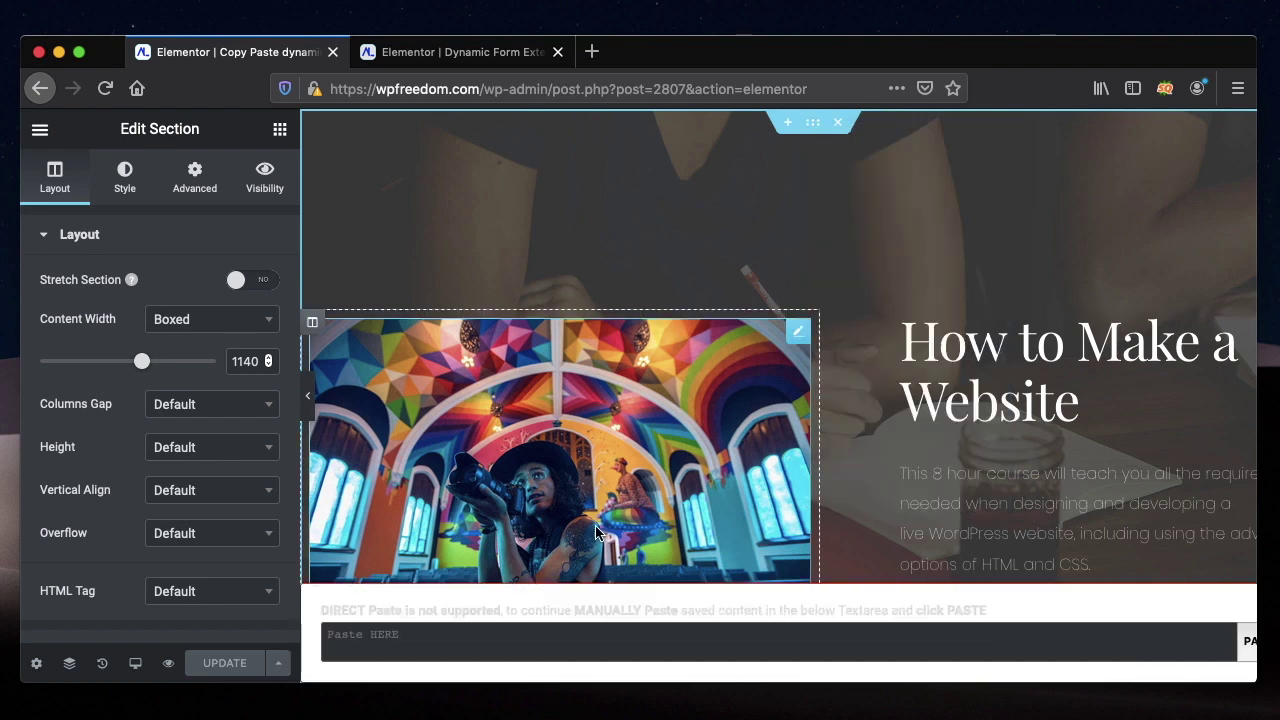
right_click(610, 632)
click(638, 612)
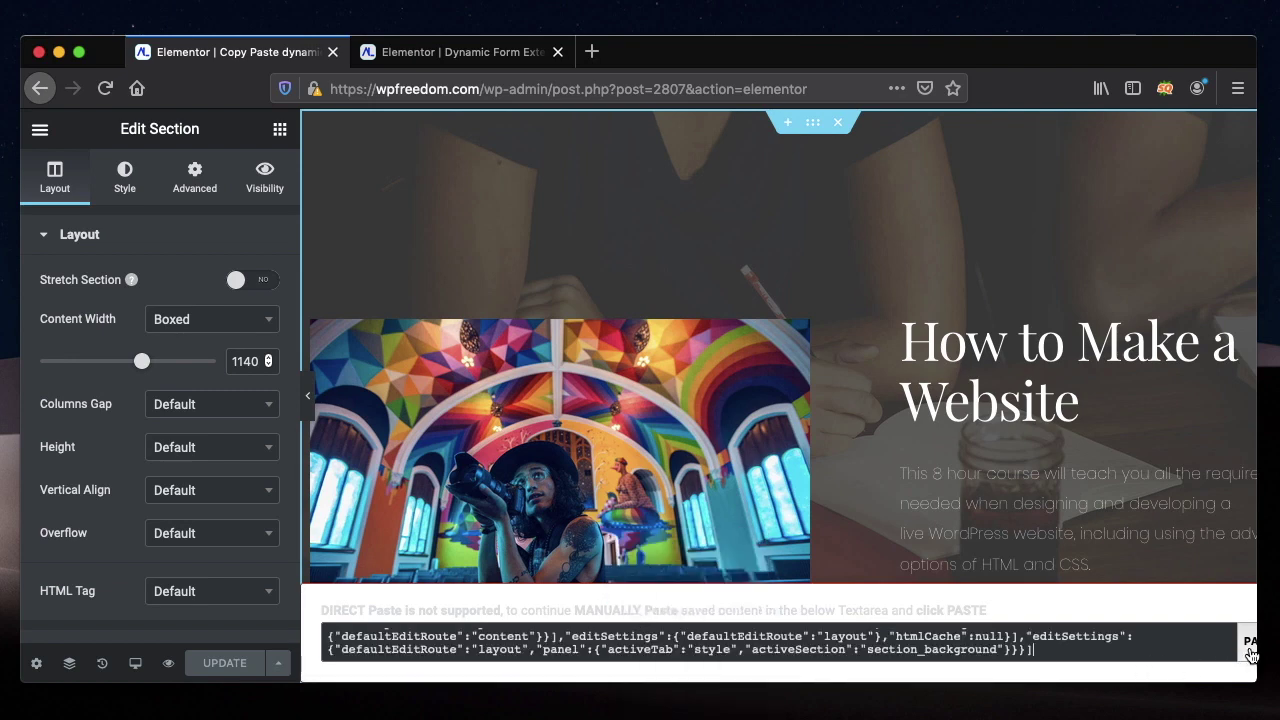
click(1248, 650)
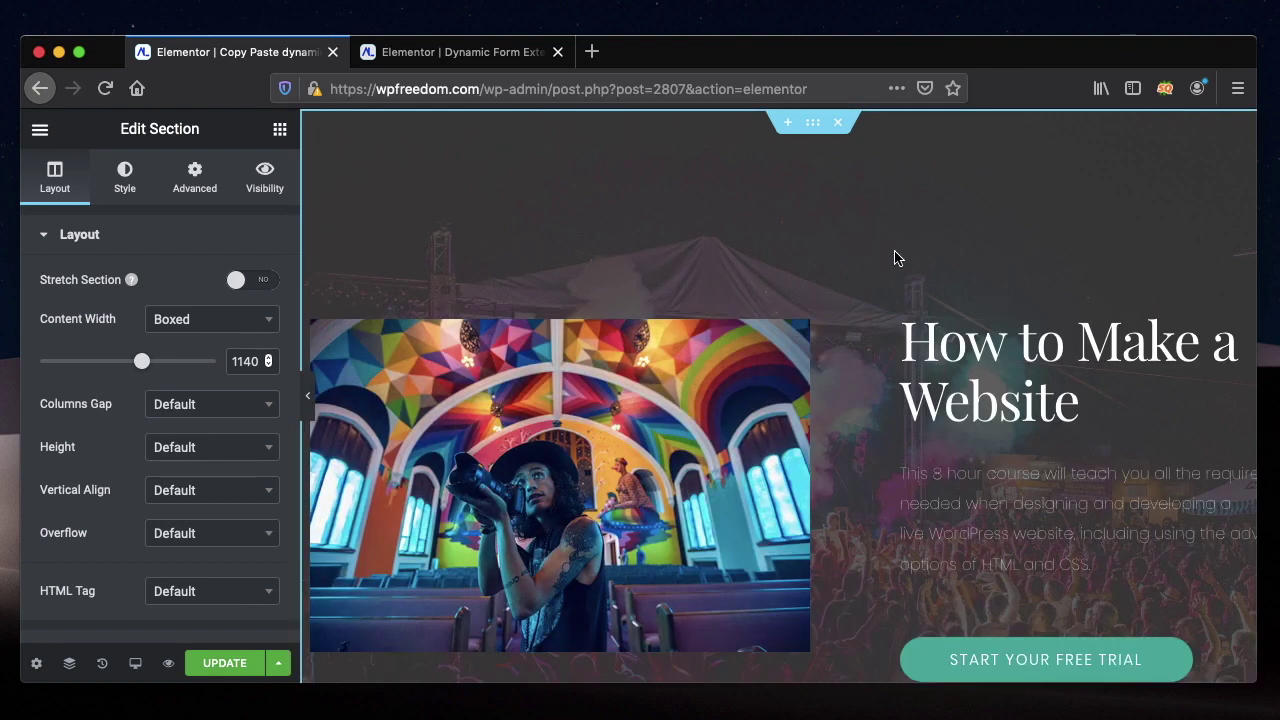
Step: Glance at the wpalternate page, then go back to the wpfreedom.com editor
click(502, 55)
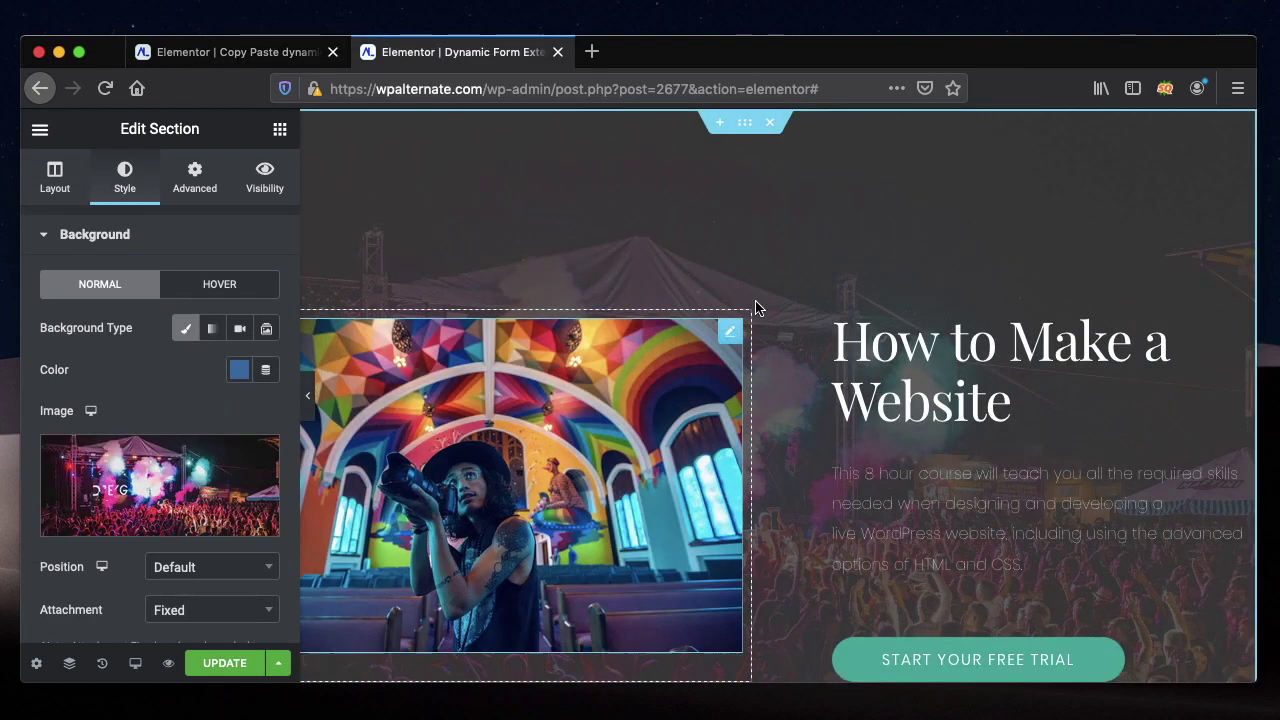
click(223, 51)
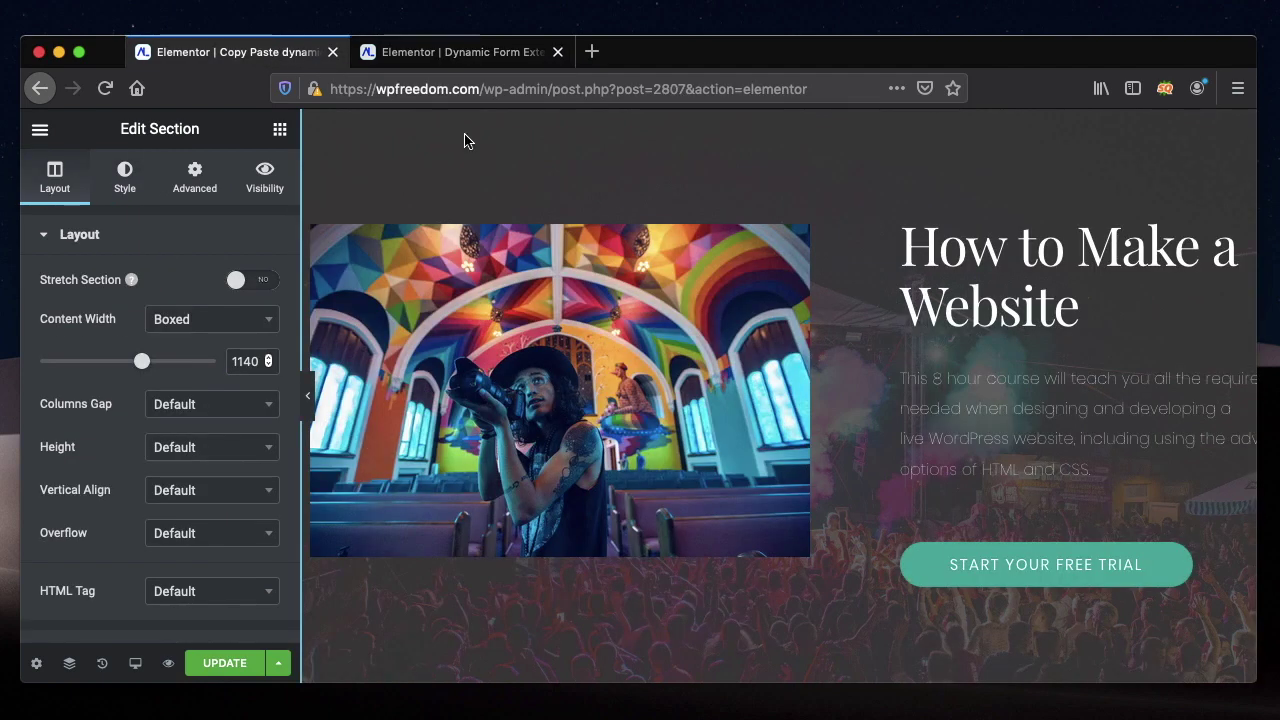